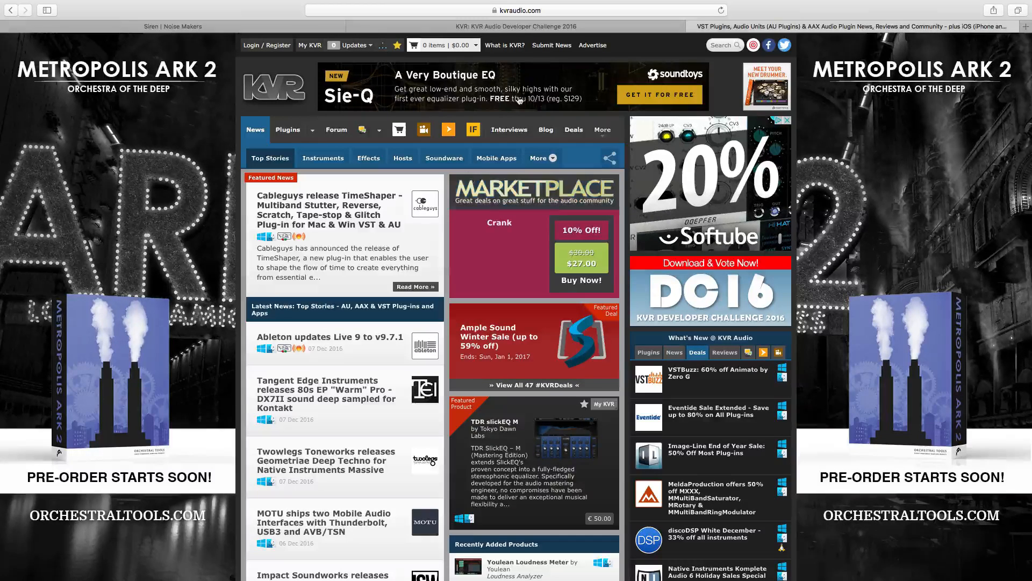
Step: View Siren's entry in the KVR Audio Developer Challenge 2016 and its page on the Noise Makers website
{"action": "left_click", "coordinate": [524, 27]}
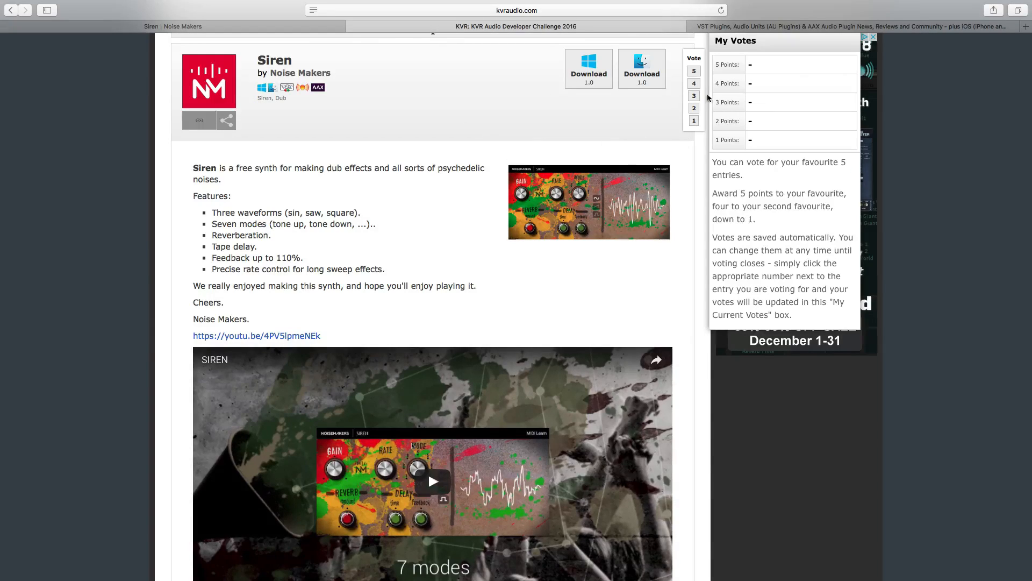
{"action": "left_click", "coordinate": [298, 26]}
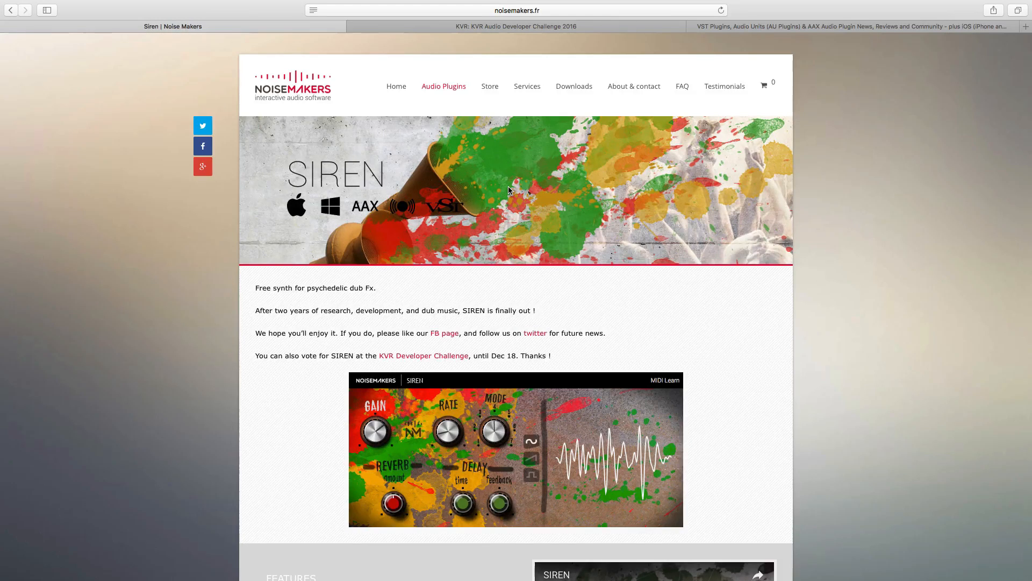
Step: Switch to Ableton Live and load the Noise Makers Siren Audio Unit onto the 5 MIDI track
{"action": "key", "text": "super+Tab"}
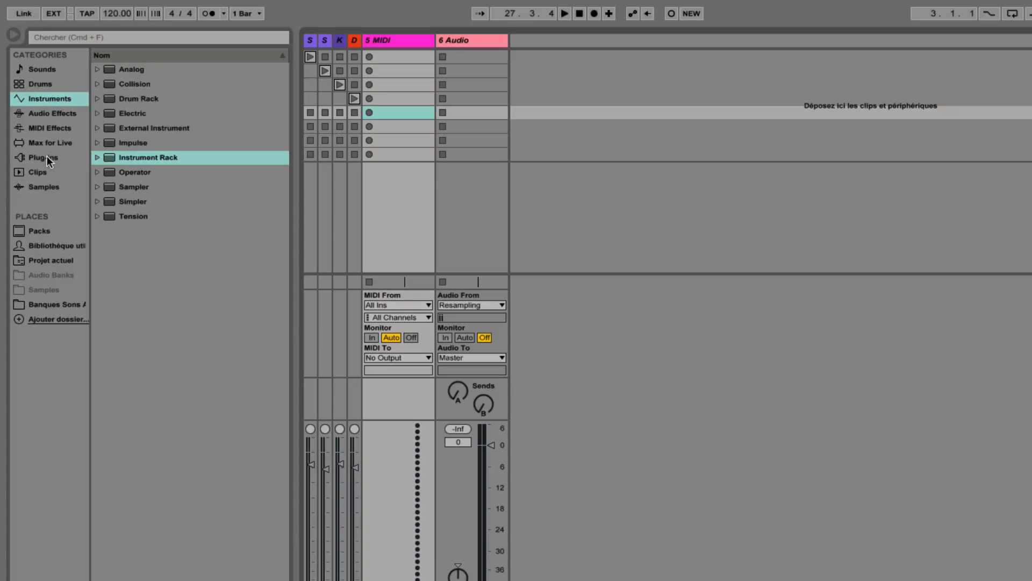
{"action": "left_click", "coordinate": [47, 156]}
{"action": "left_click", "coordinate": [97, 70]}
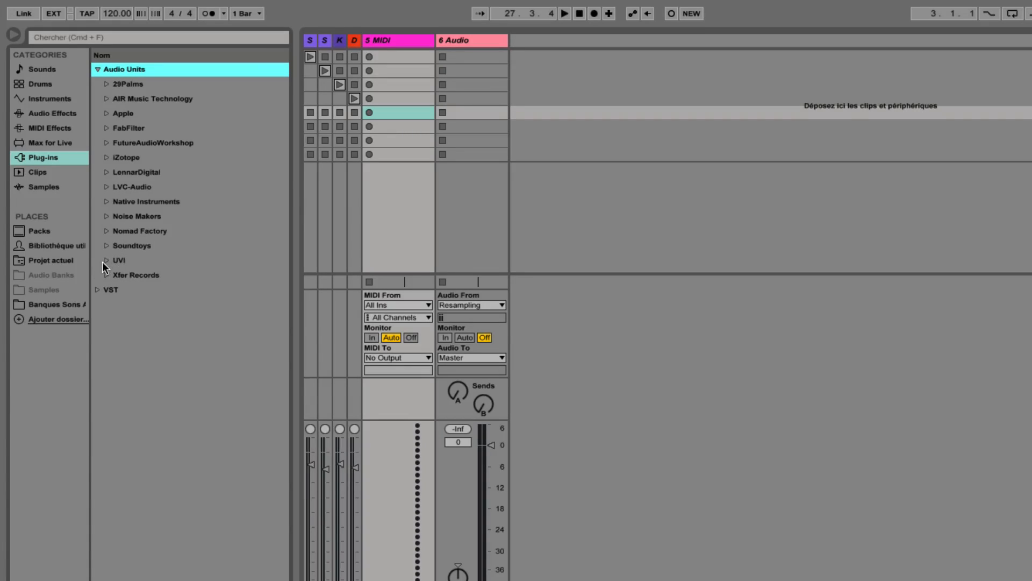
{"action": "left_click", "coordinate": [106, 217]}
{"action": "left_click_drag", "start_coordinate": [135, 233], "coordinate": [393, 227]}
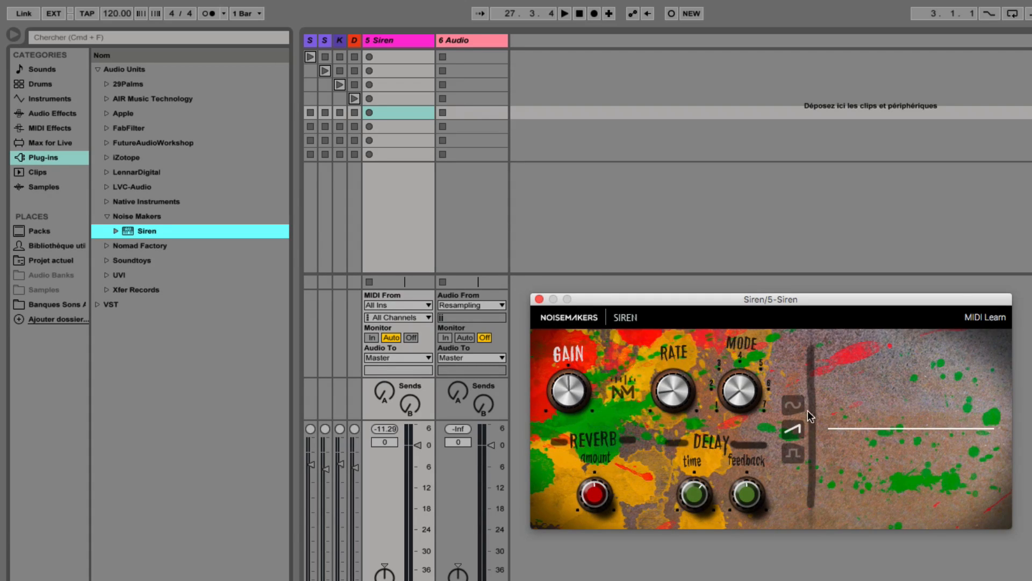
Step: Cycle through Siren's saw, square and sine waveforms, leaving the sine waveform selected
{"action": "left_click", "coordinate": [793, 430]}
{"action": "left_click", "coordinate": [792, 455]}
{"action": "left_click", "coordinate": [794, 405]}
{"action": "left_click", "coordinate": [793, 430]}
{"action": "left_click", "coordinate": [794, 457]}
{"action": "left_click", "coordinate": [791, 407]}
{"action": "left_click_drag", "start_coordinate": [699, 491], "coordinate": [701, 496]}
{"action": "left_click_drag", "start_coordinate": [744, 492], "coordinate": [737, 491]}
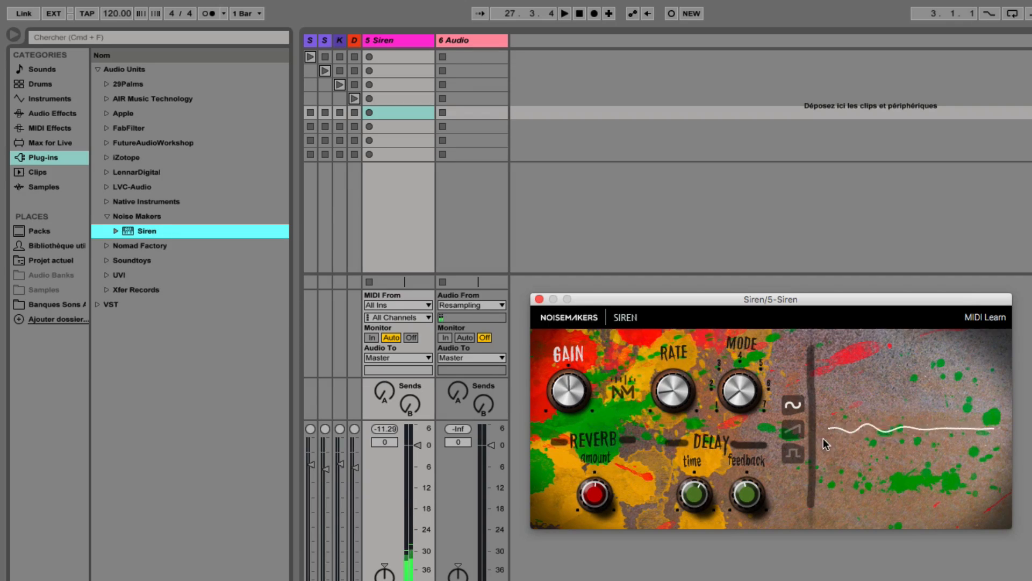
Step: Compare the sound of the saw and square waveforms while playing notes, and return to sine
{"action": "left_click", "coordinate": [800, 428]}
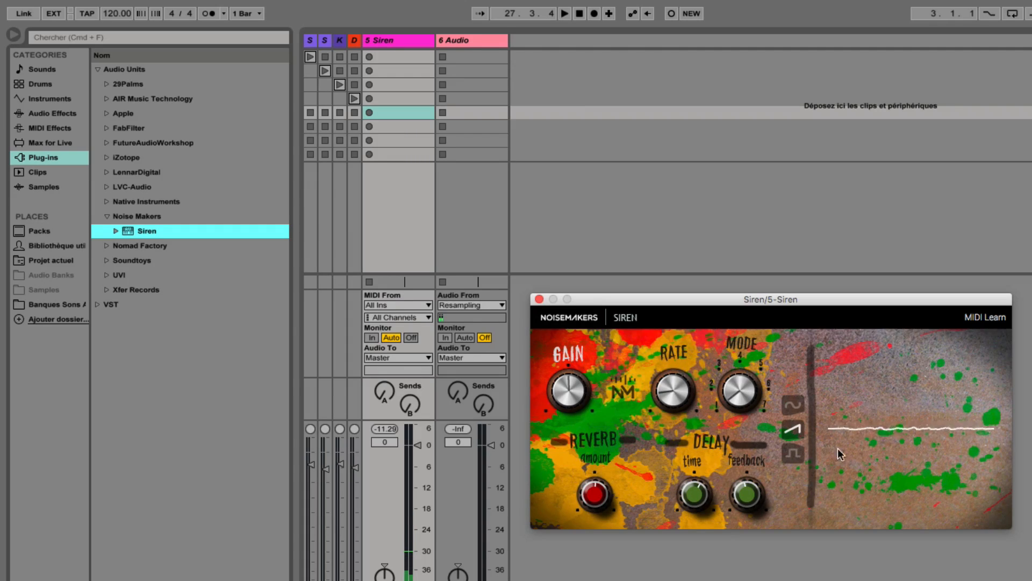
{"action": "left_click", "coordinate": [792, 454]}
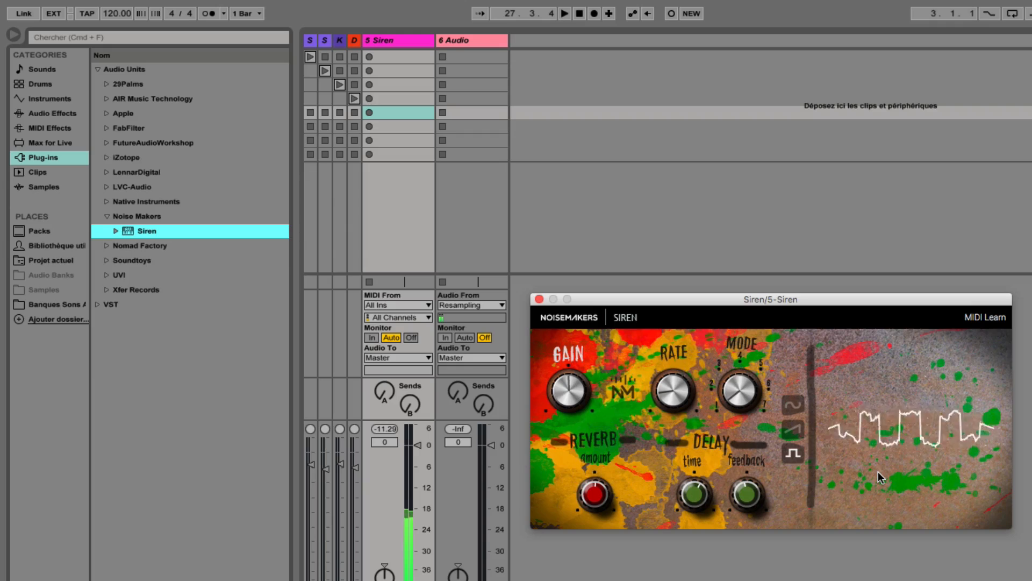
{"action": "left_click", "coordinate": [798, 411]}
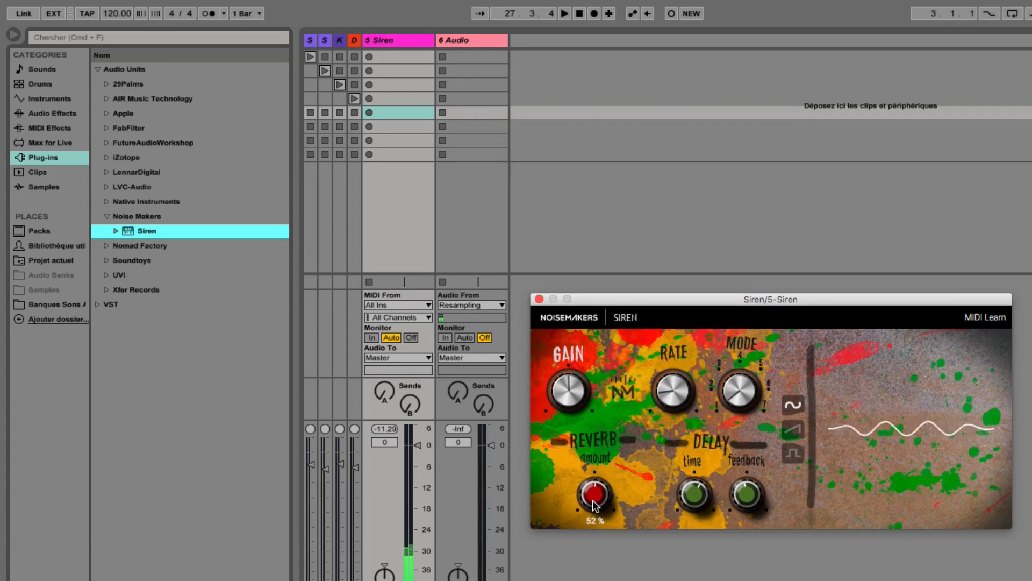
Step: Turn down Siren's reverb amount and delay feedback, and set the delay time to 0.10 s
{"action": "left_click_drag", "start_coordinate": [595, 498], "coordinate": [594, 548]}
{"action": "left_click_drag", "start_coordinate": [697, 499], "coordinate": [697, 576]}
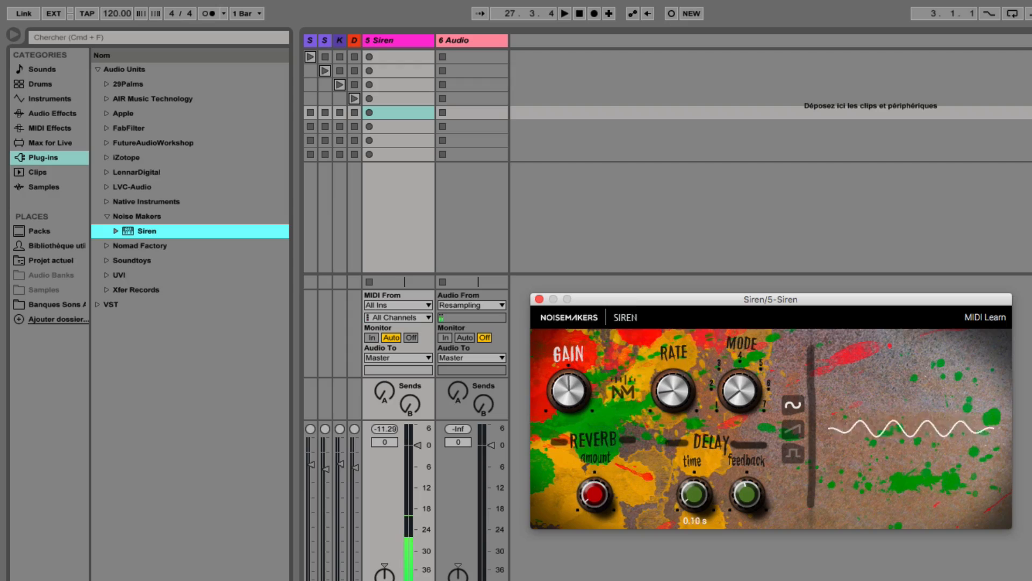
{"action": "left_click_drag", "start_coordinate": [747, 496], "coordinate": [748, 575]}
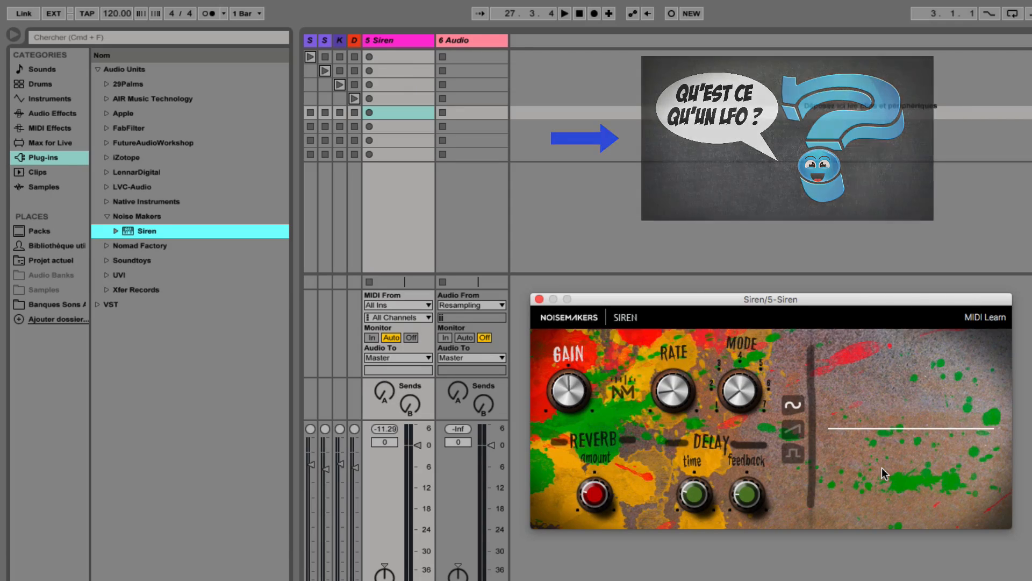
Step: Audition Siren's modulation modes by playing notes while stepping the Mode control through settings such as 2, 3 and 6
{"action": "mouse_move", "coordinate": [677, 392]}
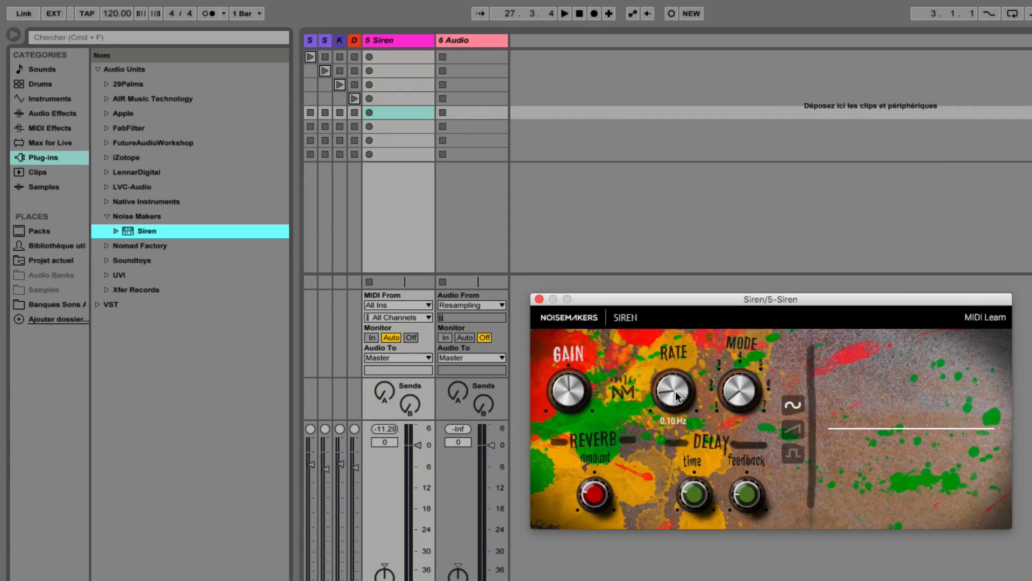
{"action": "mouse_move", "coordinate": [751, 395]}
{"action": "left_click_drag", "start_coordinate": [737, 382], "coordinate": [737, 377]}
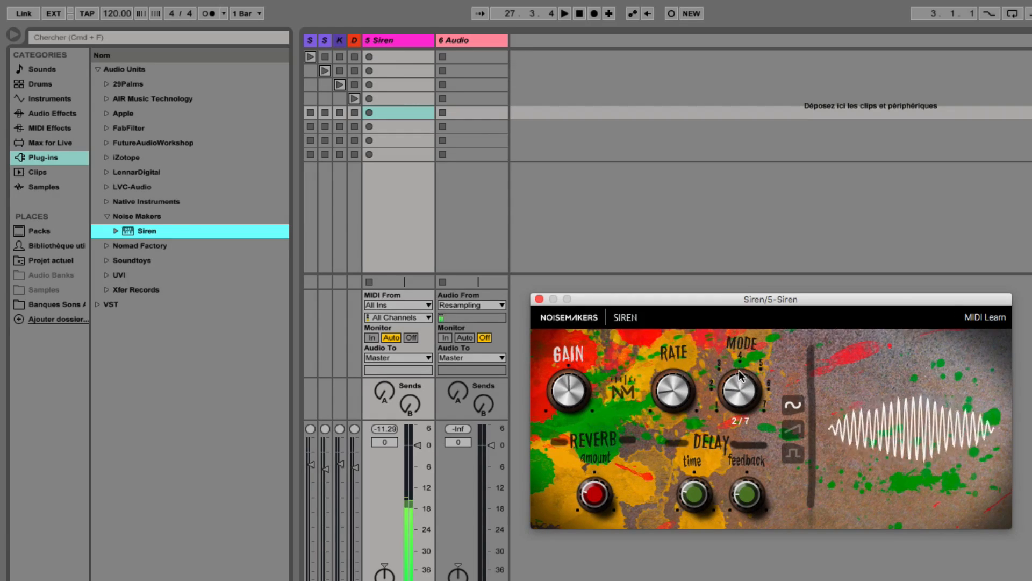
{"action": "left_click_drag", "start_coordinate": [740, 374], "coordinate": [740, 370]}
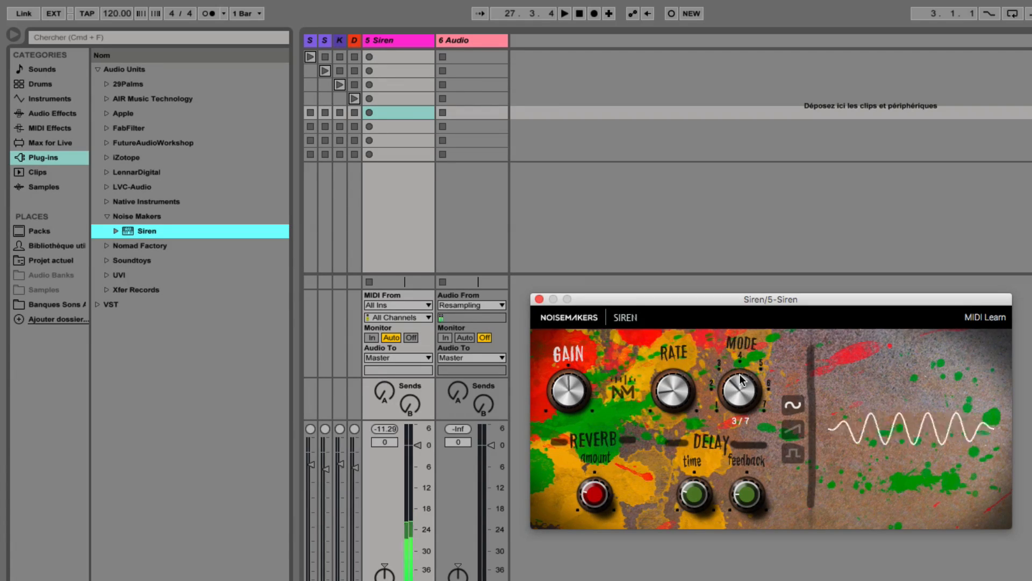
{"action": "left_click_drag", "start_coordinate": [739, 373], "coordinate": [744, 330]}
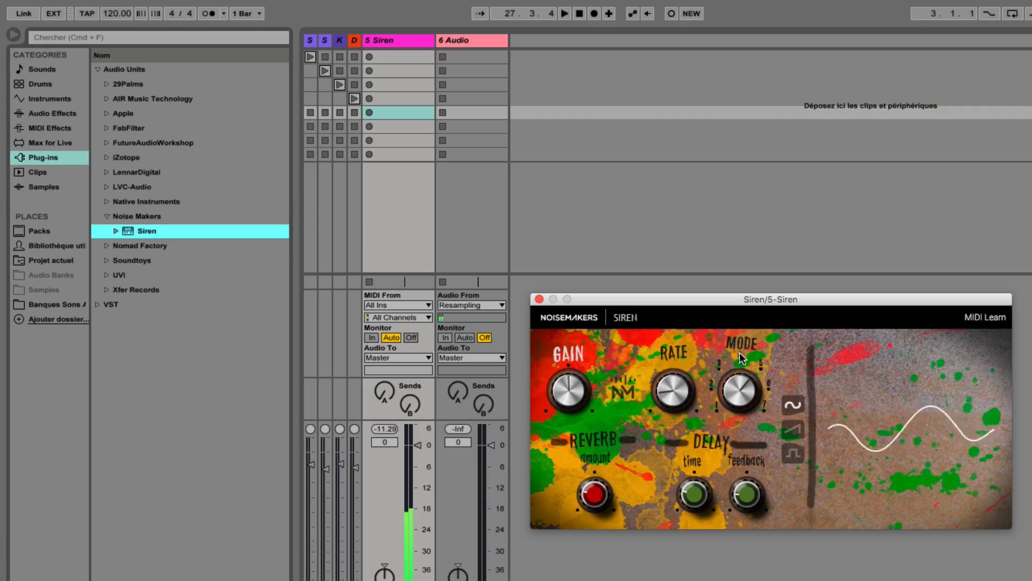
{"action": "left_click_drag", "start_coordinate": [747, 395], "coordinate": [744, 372]}
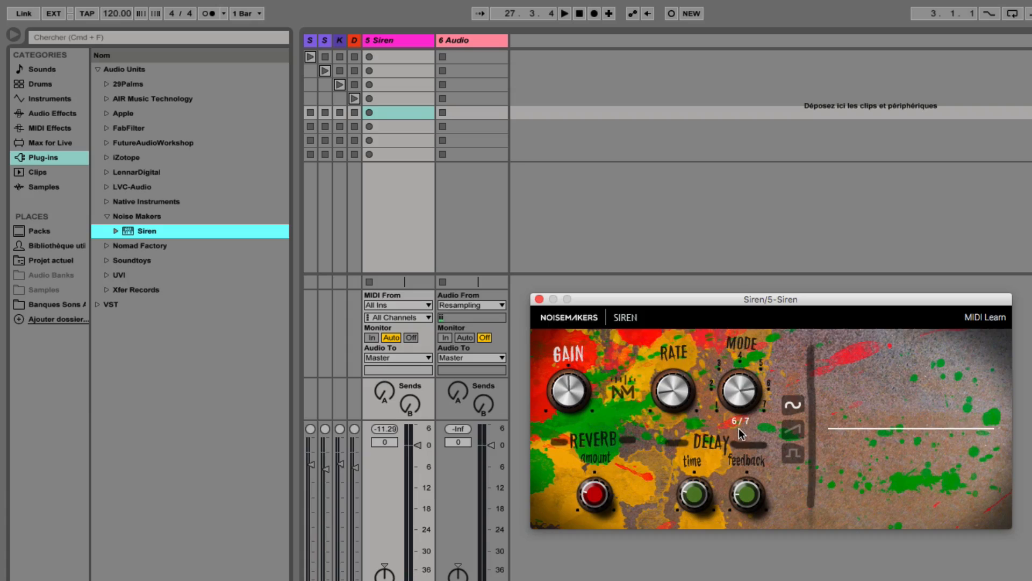
{"action": "left_click_drag", "start_coordinate": [741, 385], "coordinate": [751, 418]}
{"action": "mouse_move", "coordinate": [745, 390]}
Step: Add the Spectrum audio effect after Siren, enlarge its frequency display, and reposition the Siren window so both stay visible
{"action": "left_click_drag", "start_coordinate": [730, 300], "coordinate": [714, 61]}
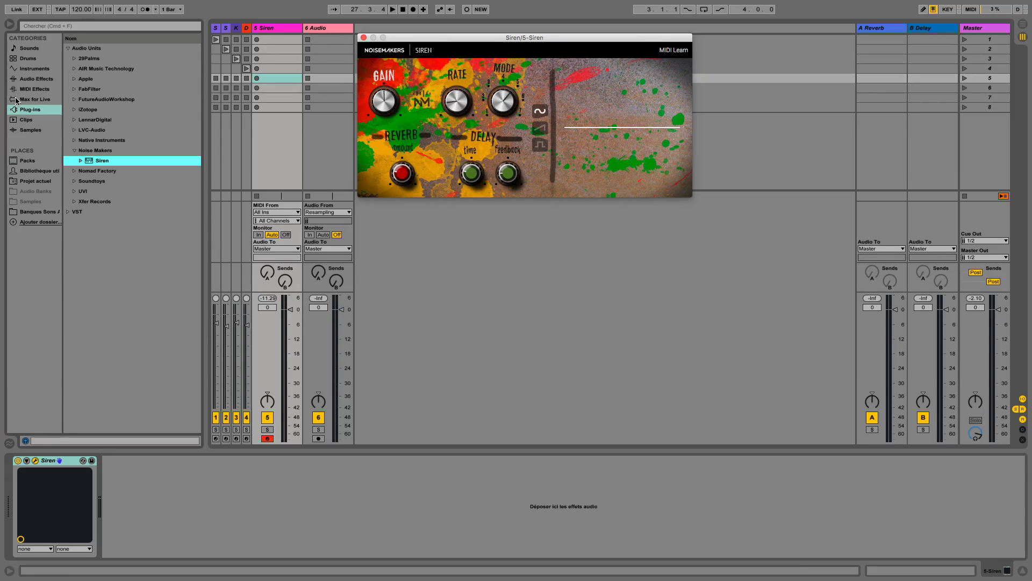
{"action": "left_click", "coordinate": [25, 79]}
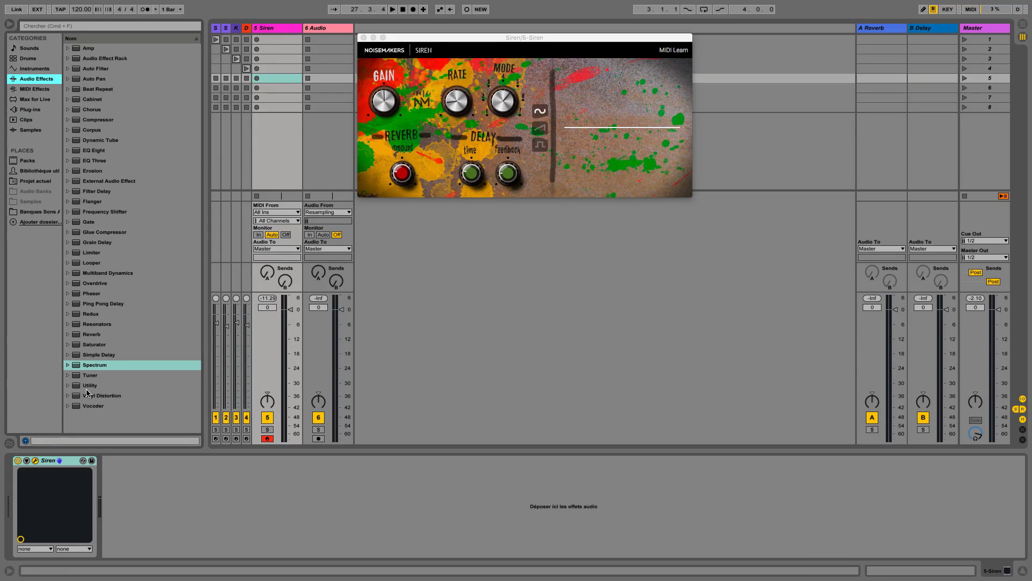
{"action": "left_click_drag", "start_coordinate": [77, 365], "coordinate": [152, 481]}
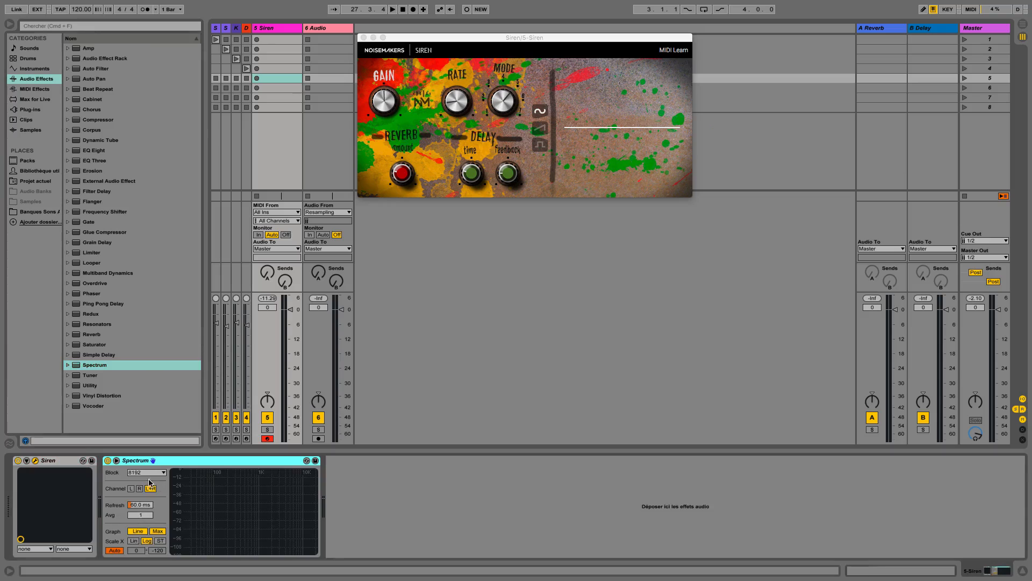
{"action": "left_click", "coordinate": [117, 461]}
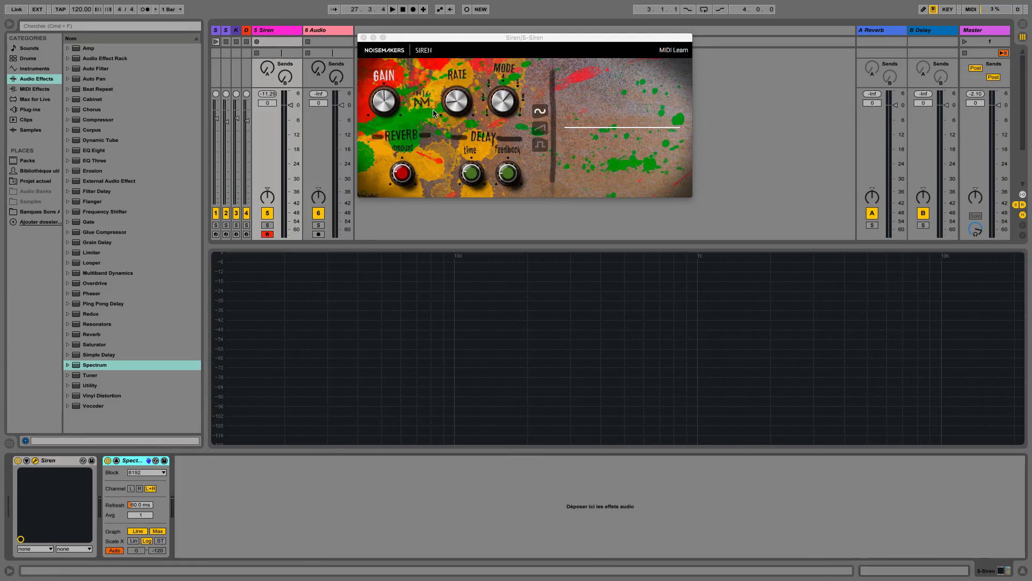
{"action": "left_click_drag", "start_coordinate": [465, 36], "coordinate": [464, 78]}
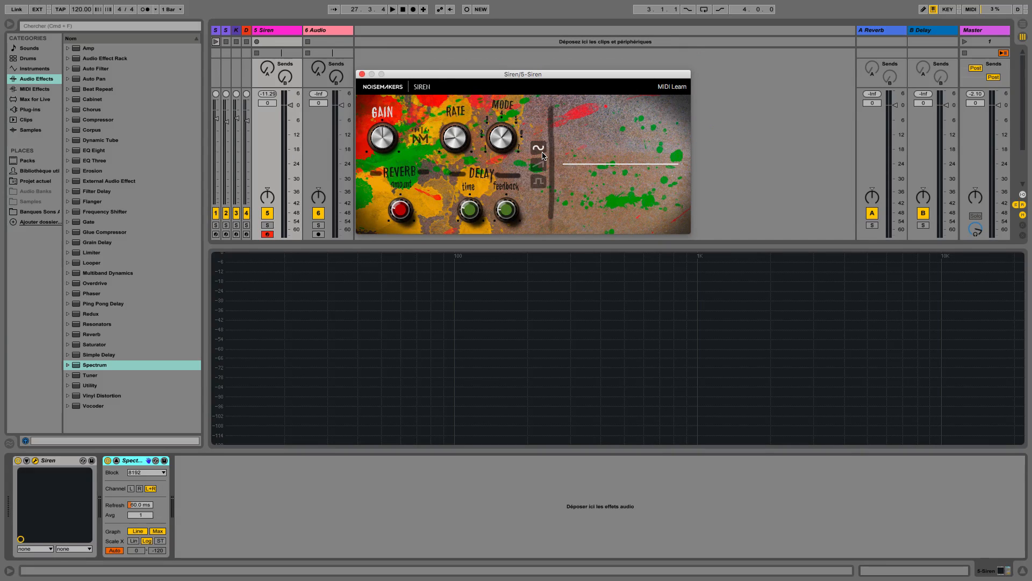
Step: Play a note in Siren's modes 1 and 2 to compare their frequency sweeps in Spectrum
{"action": "key", "text": "a"}
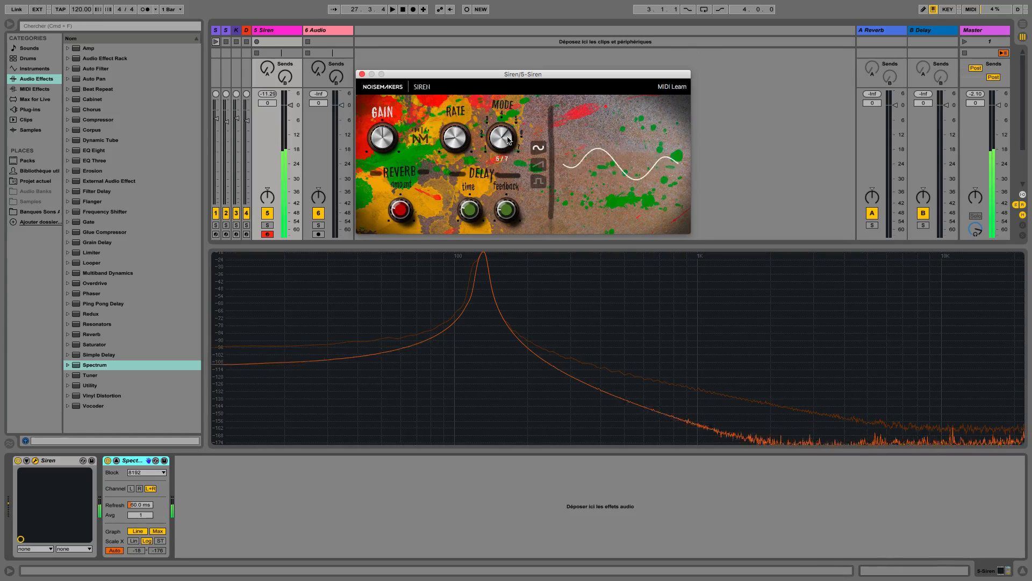
{"action": "left_click_drag", "start_coordinate": [506, 141], "coordinate": [507, 239]}
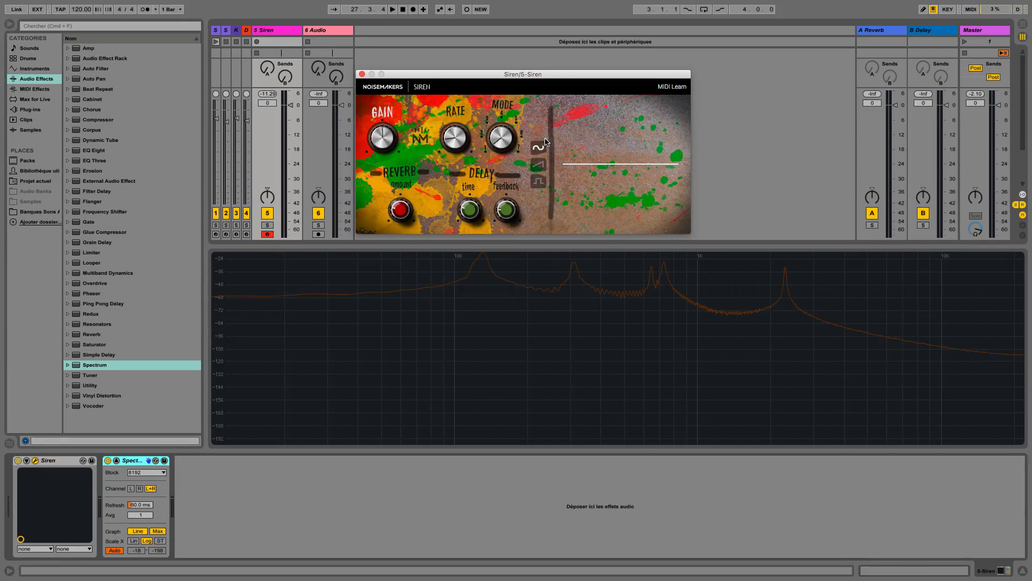
{"action": "key", "text": "a"}
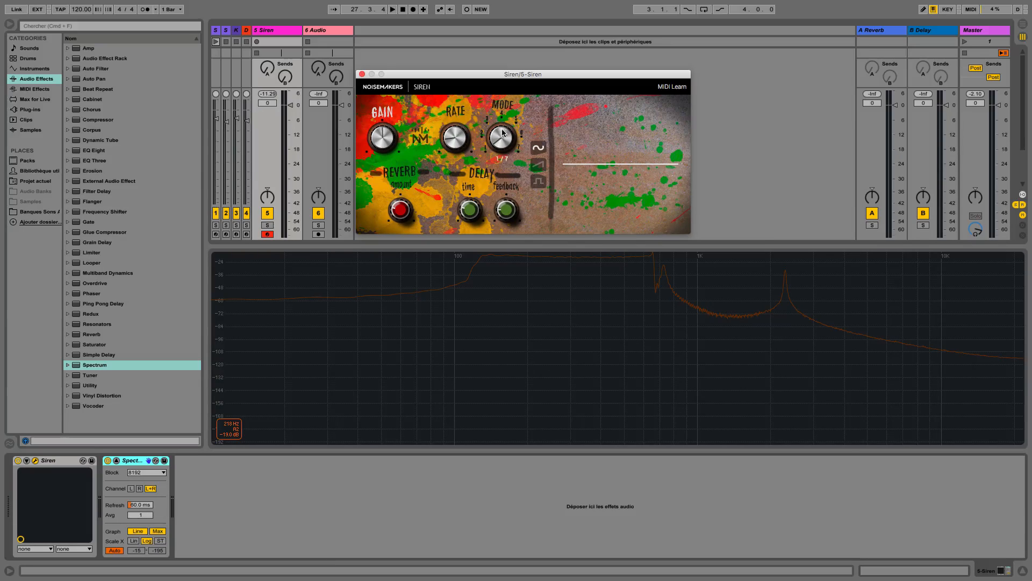
{"action": "key", "text": "a"}
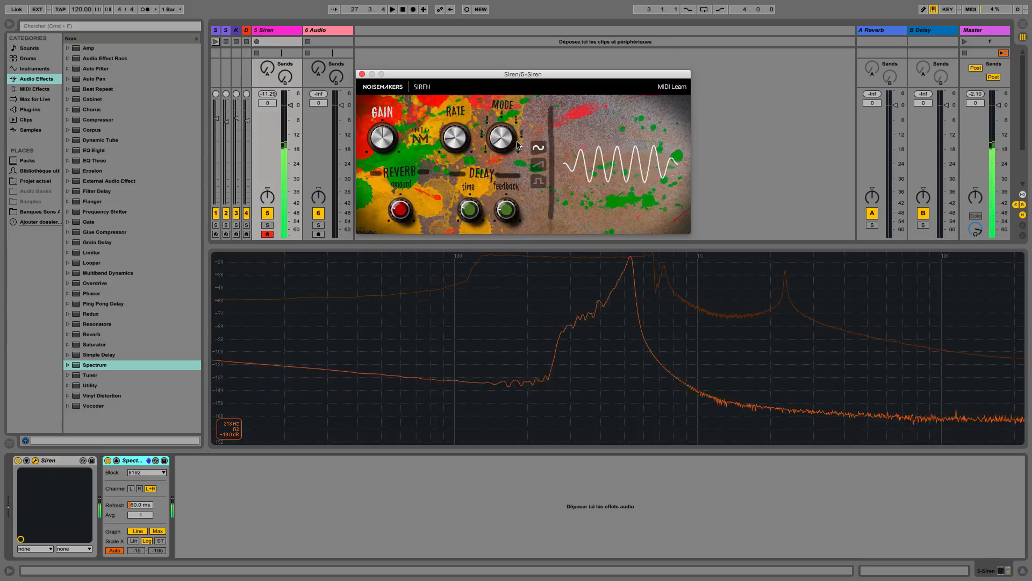
{"action": "left_click_drag", "start_coordinate": [509, 151], "coordinate": [509, 148]}
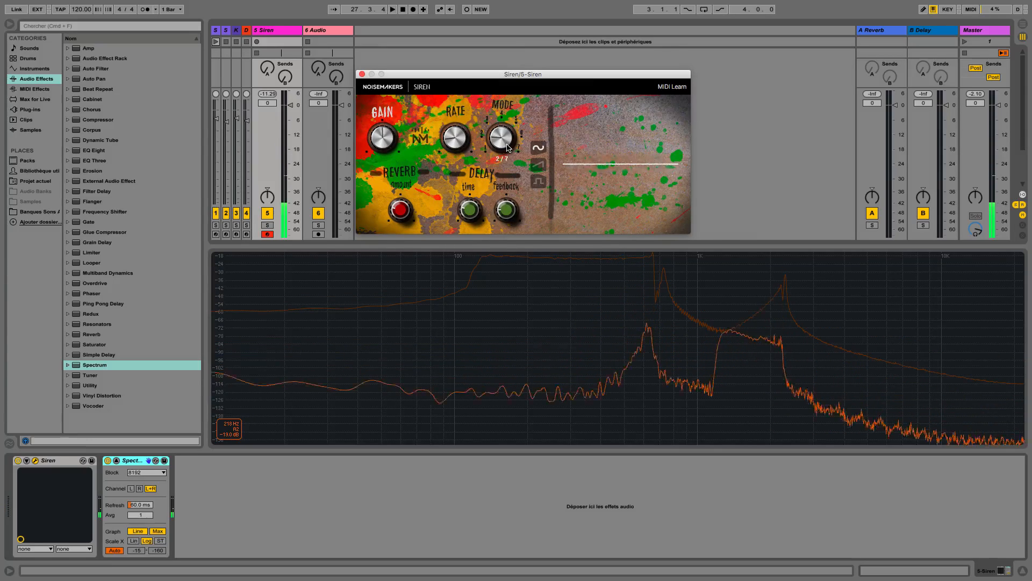
{"action": "key", "text": "a"}
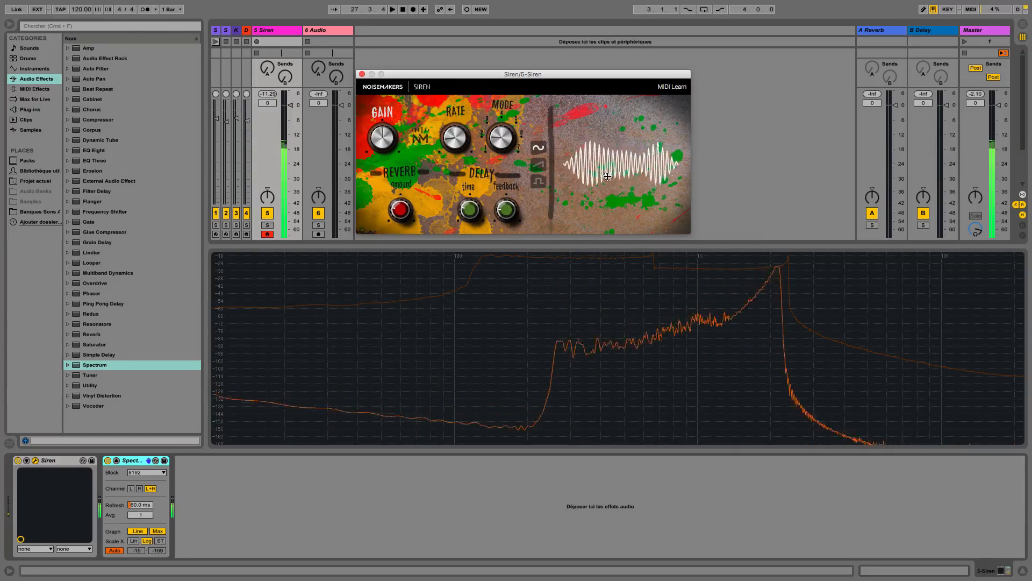
Step: Audition Siren's higher modes, including 5 and 6, against the Spectrum display, ending on mode 5
{"action": "left_click_drag", "start_coordinate": [503, 137], "coordinate": [504, 124]}
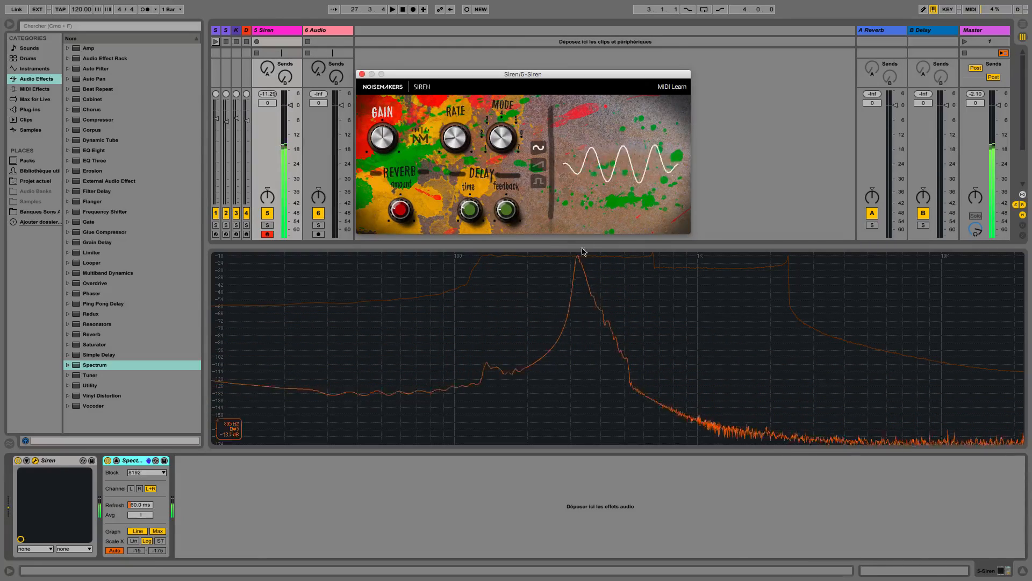
{"action": "left_click_drag", "start_coordinate": [504, 138], "coordinate": [505, 127]}
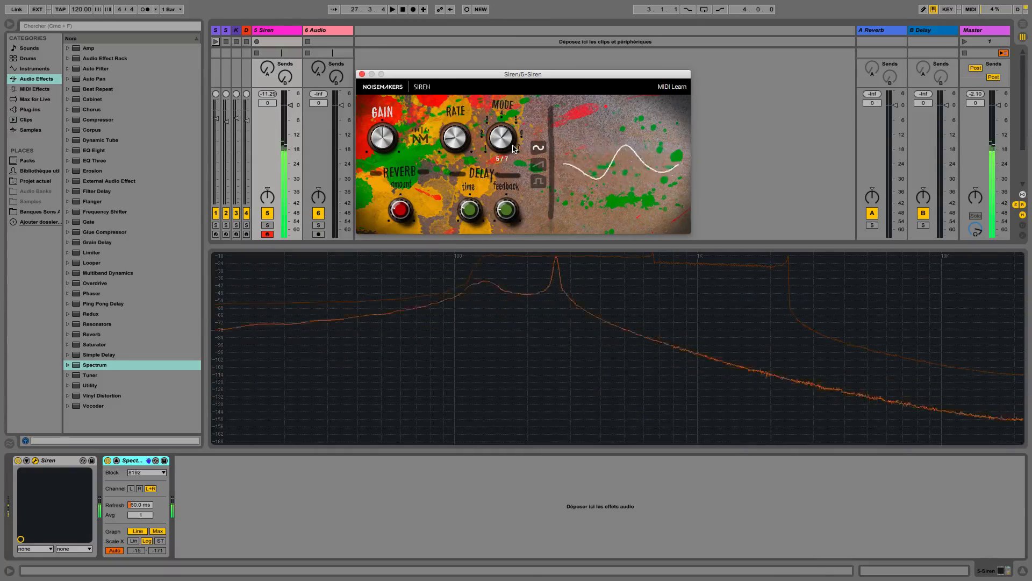
{"action": "left_click_drag", "start_coordinate": [503, 140], "coordinate": [503, 143]}
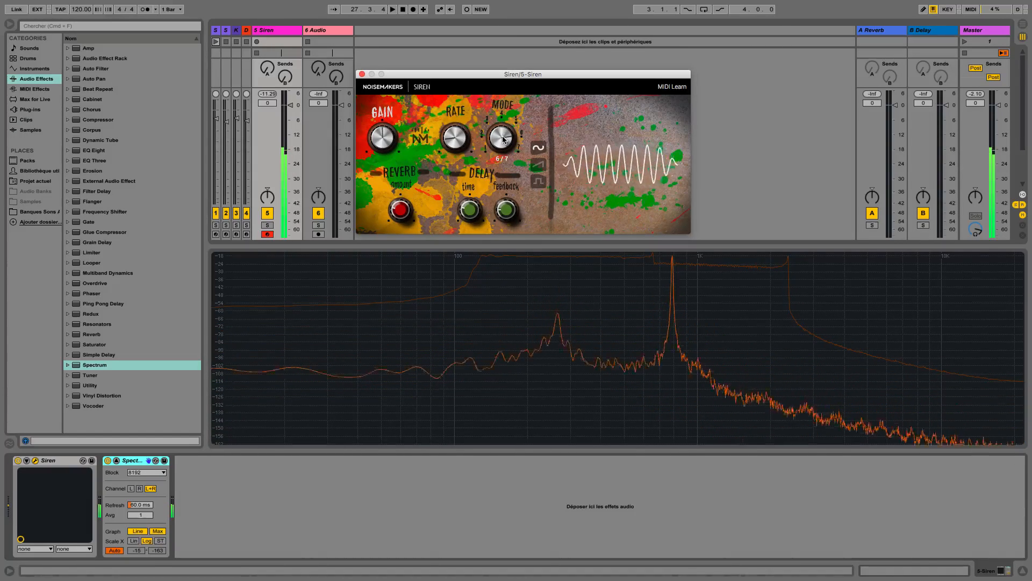
{"action": "mouse_move", "coordinate": [503, 140]}
{"action": "left_mouse_down"}
{"action": "mouse_move", "coordinate": [503, 128]}
{"action": "mouse_move", "coordinate": [501, 150]}
{"action": "left_mouse_up"}
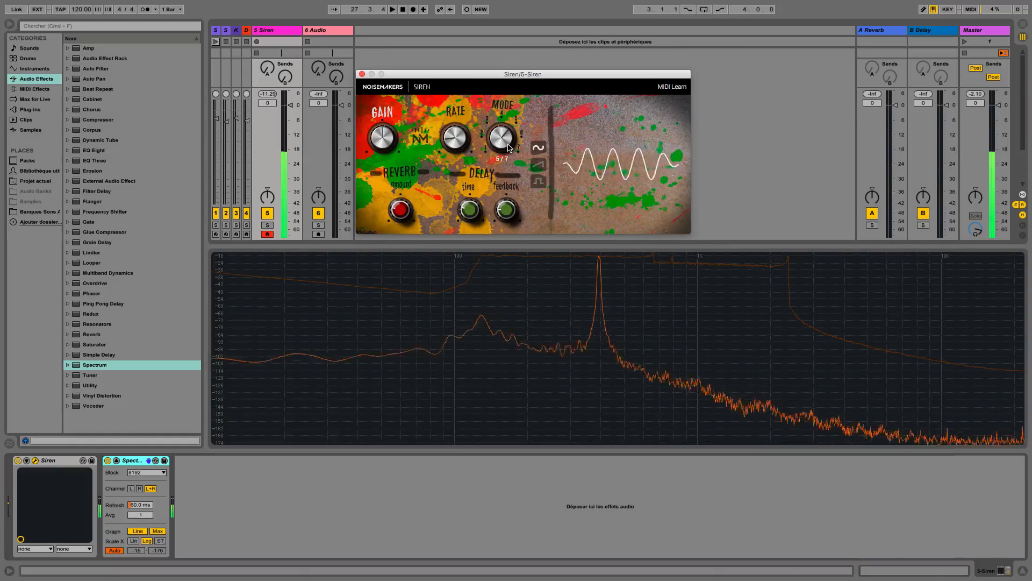
{"action": "mouse_move", "coordinate": [603, 272]}
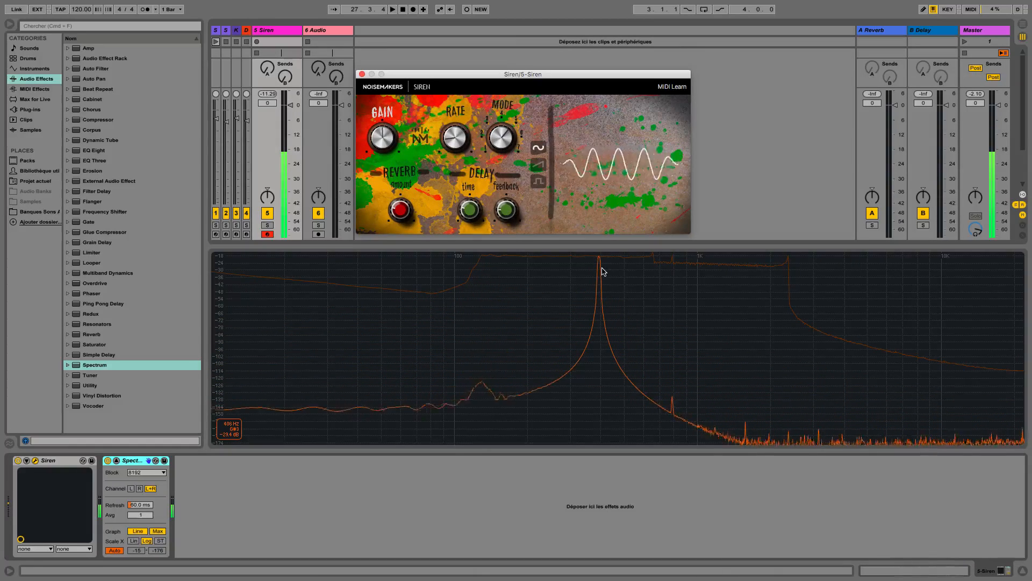
Step: Raise Siren's modulation rate and play a note to observe the faster frequency changes in Spectrum
{"action": "left_click_drag", "start_coordinate": [455, 138], "coordinate": [454, 74]}
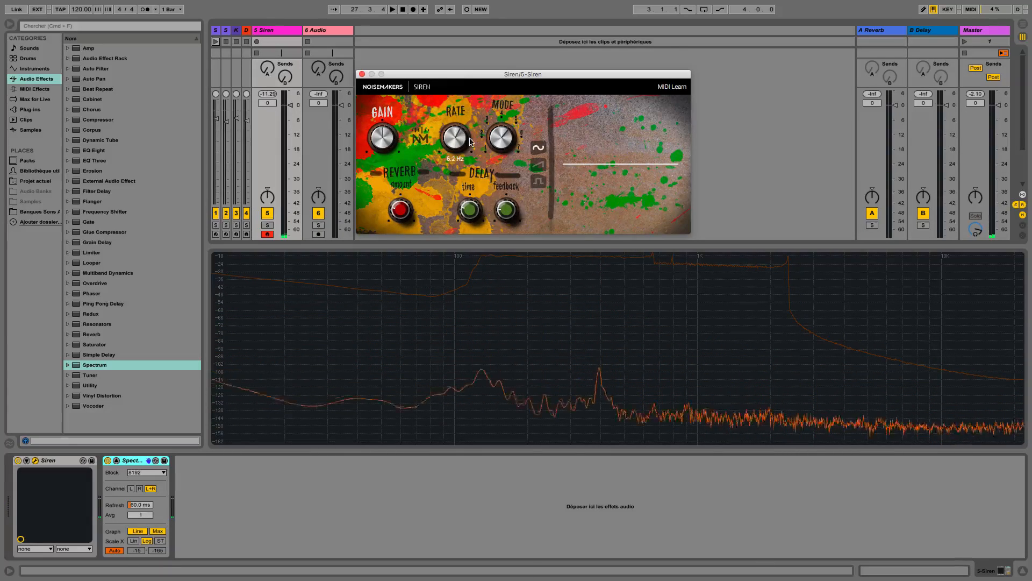
{"action": "key", "text": "a"}
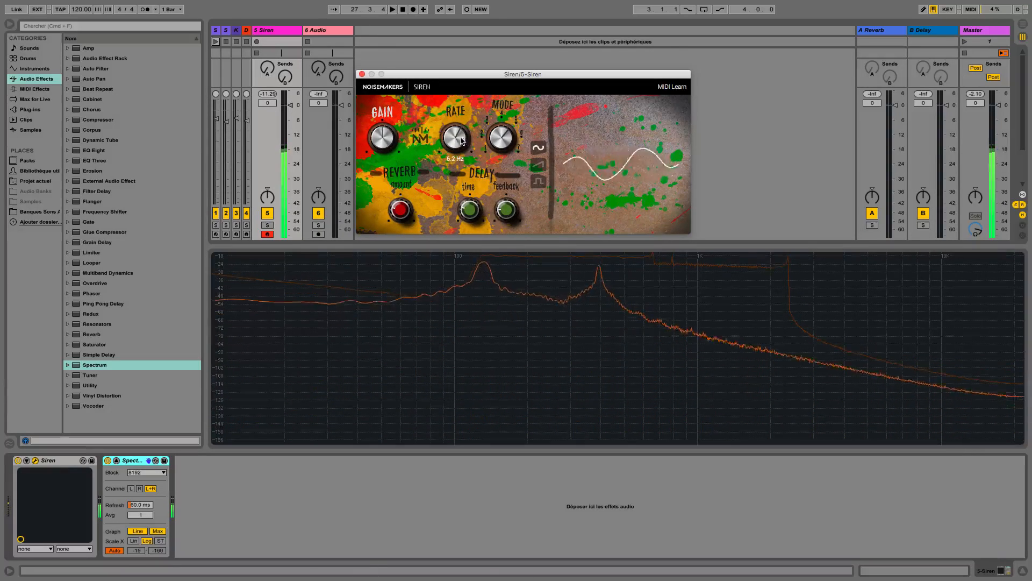
{"action": "left_click_drag", "start_coordinate": [456, 141], "coordinate": [457, 123]}
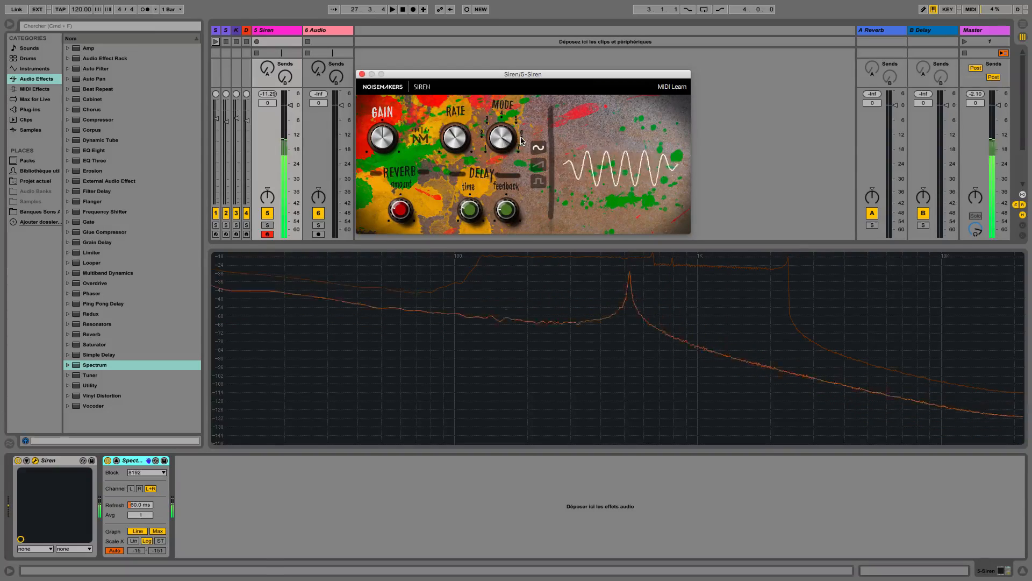
Step: Switch Siren to the sawtooth waveform and play a note in modes 7 and 6 to compare them in Spectrum
{"action": "left_click", "coordinate": [539, 165]}
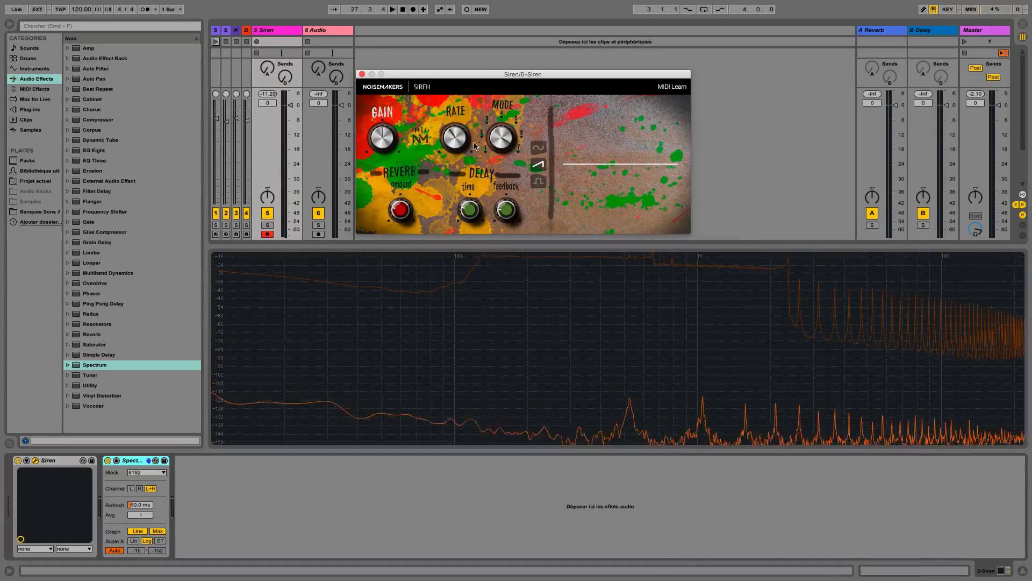
{"action": "key", "text": "k"}
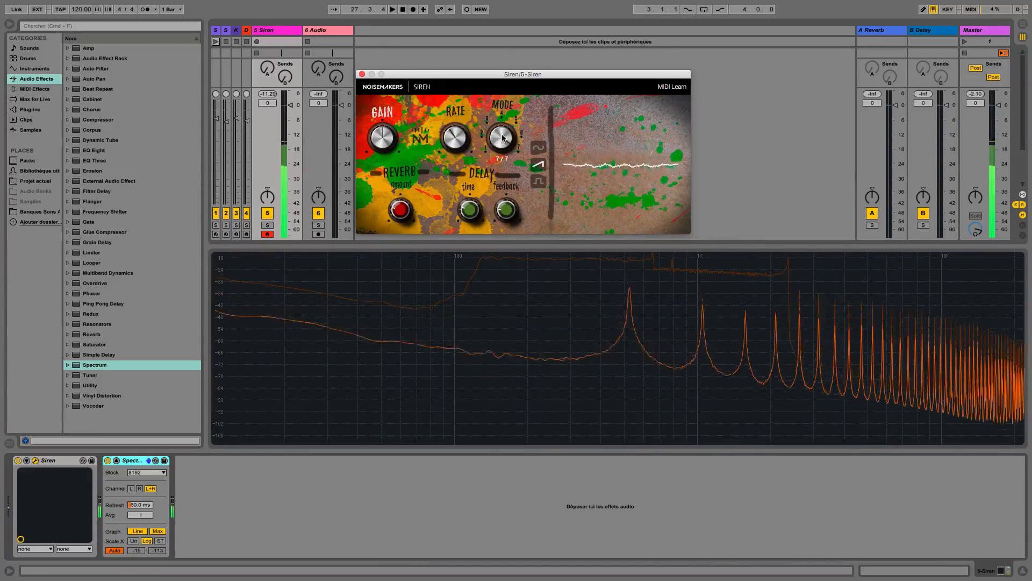
{"action": "left_click_drag", "start_coordinate": [495, 139], "coordinate": [503, 141]}
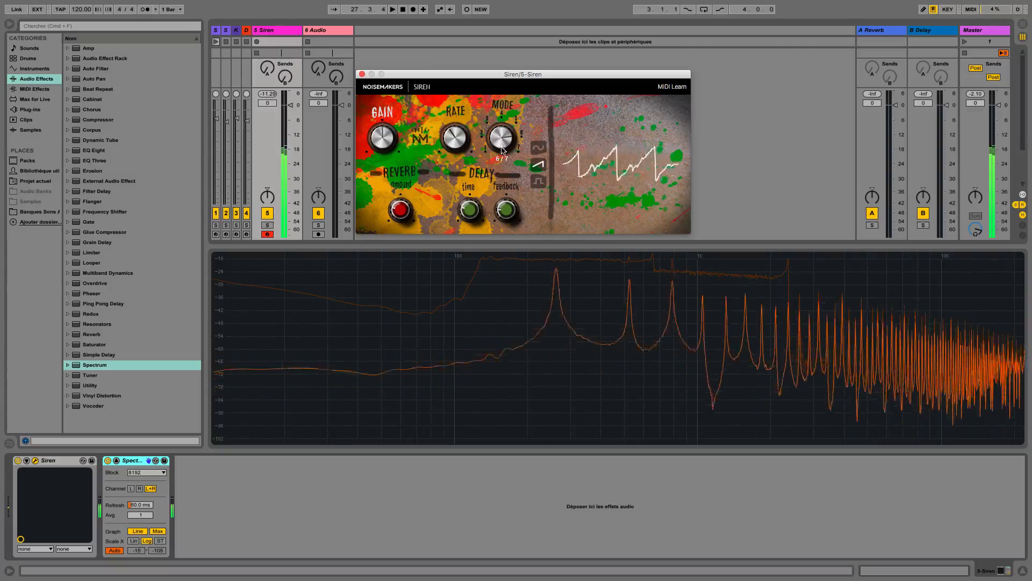
Step: Switch Siren to the square waveform and audition its modulation modes against Spectrum, ending on mode 3
{"action": "left_click", "coordinate": [538, 181]}
{"action": "left_click_drag", "start_coordinate": [501, 130], "coordinate": [502, 150]}
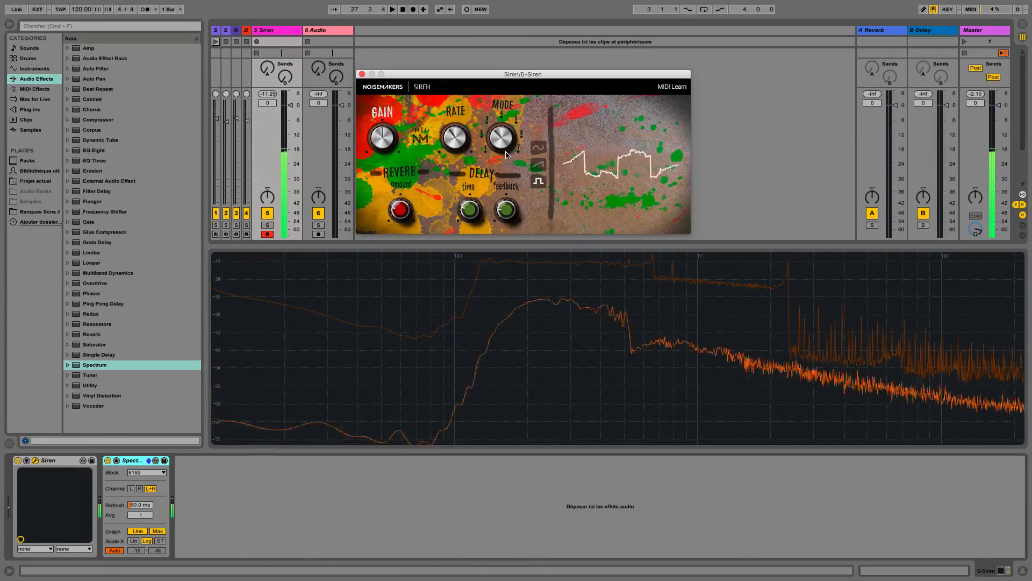
{"action": "left_click_drag", "start_coordinate": [496, 144], "coordinate": [494, 149]}
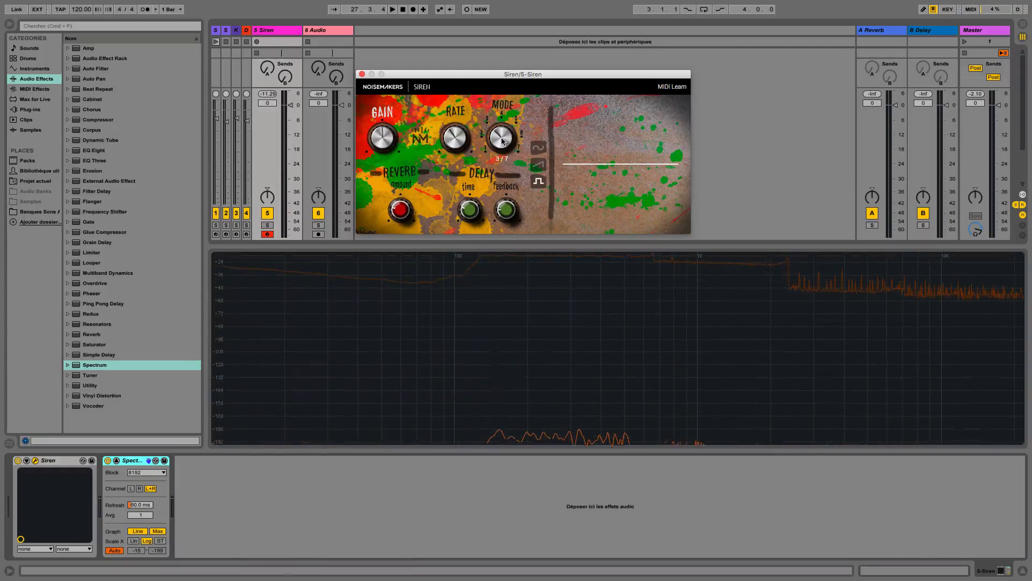
{"action": "mouse_move", "coordinate": [501, 135]}
{"action": "left_click", "coordinate": [675, 89]}
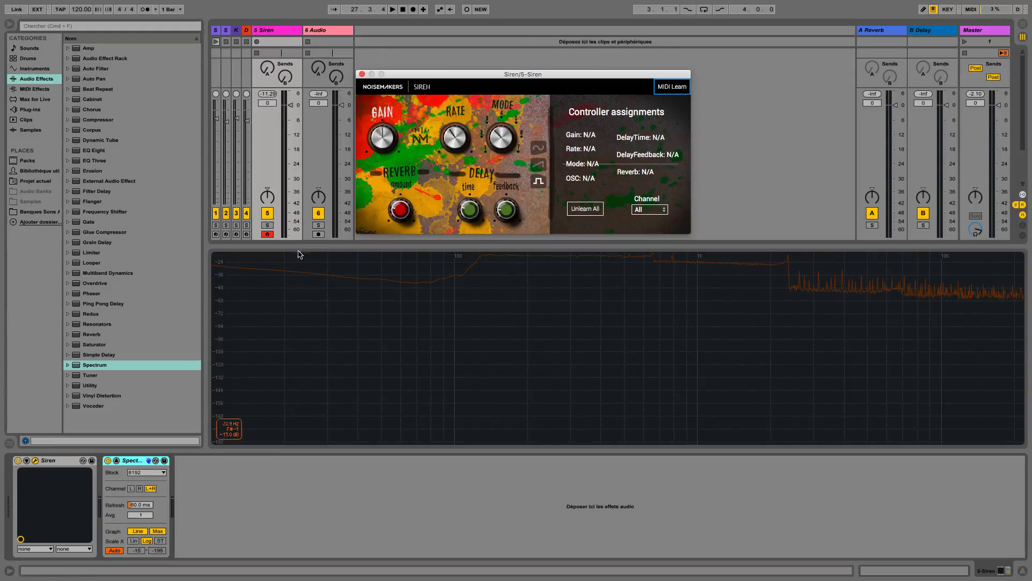
{"action": "left_click", "coordinate": [27, 460]}
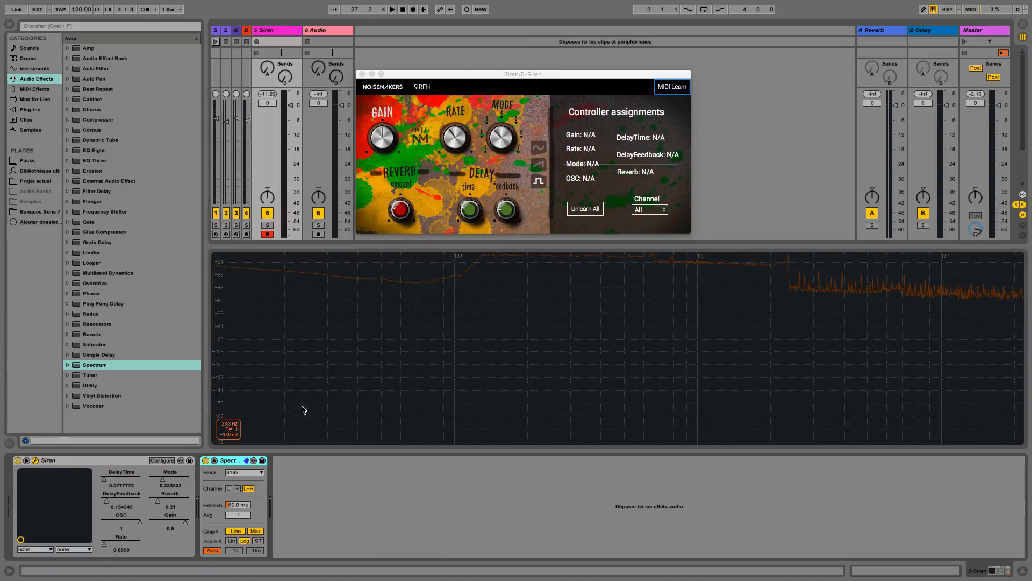
{"action": "left_click", "coordinate": [458, 140]}
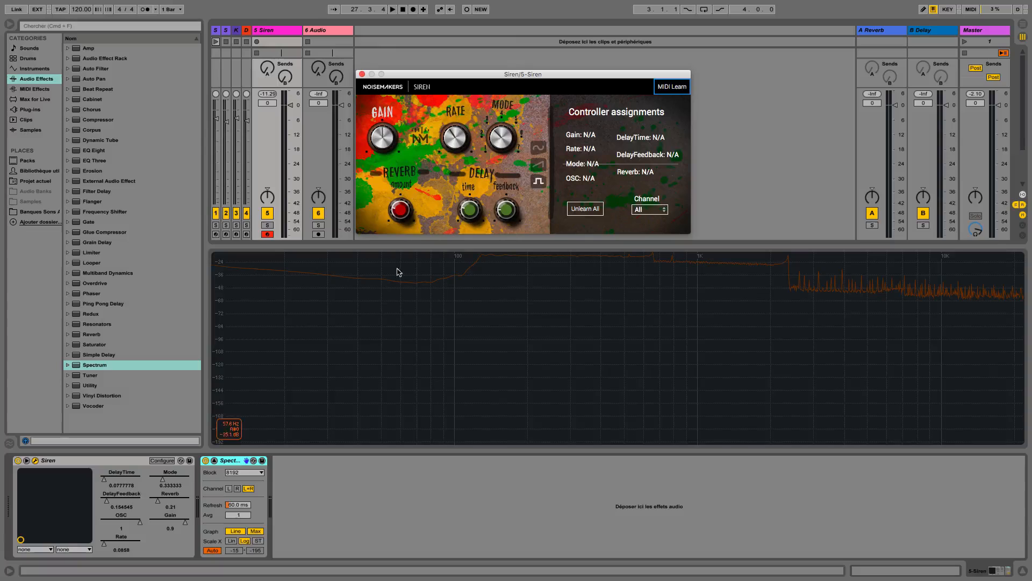
{"action": "left_click", "coordinate": [671, 87]}
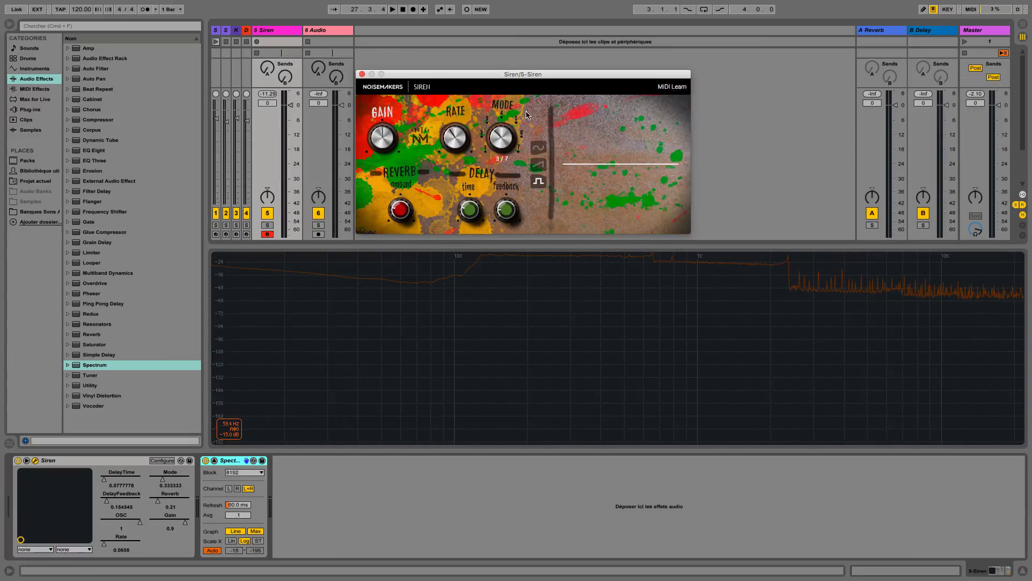
{"action": "left_click", "coordinate": [671, 87]}
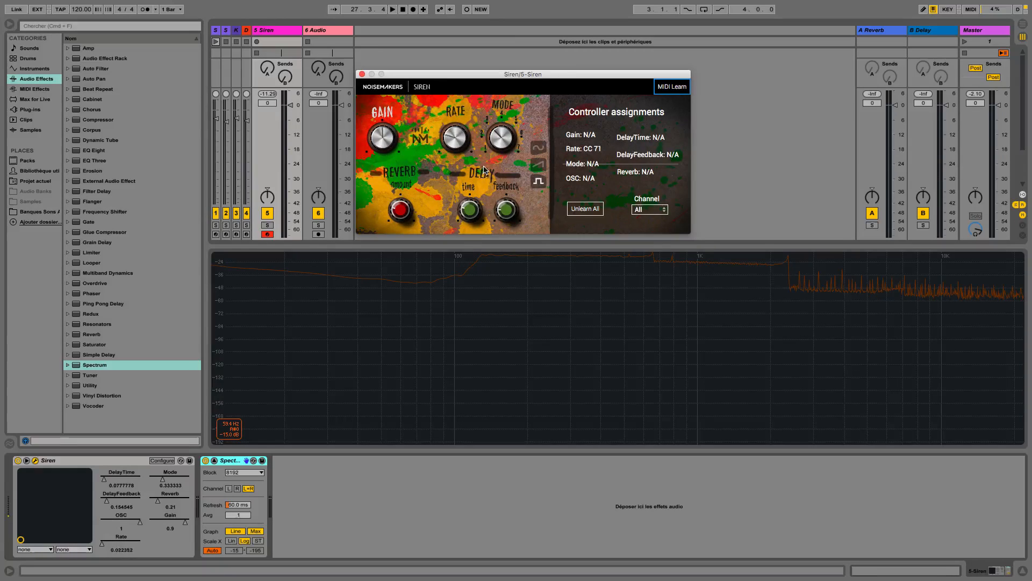
{"action": "left_click", "coordinate": [101, 544]}
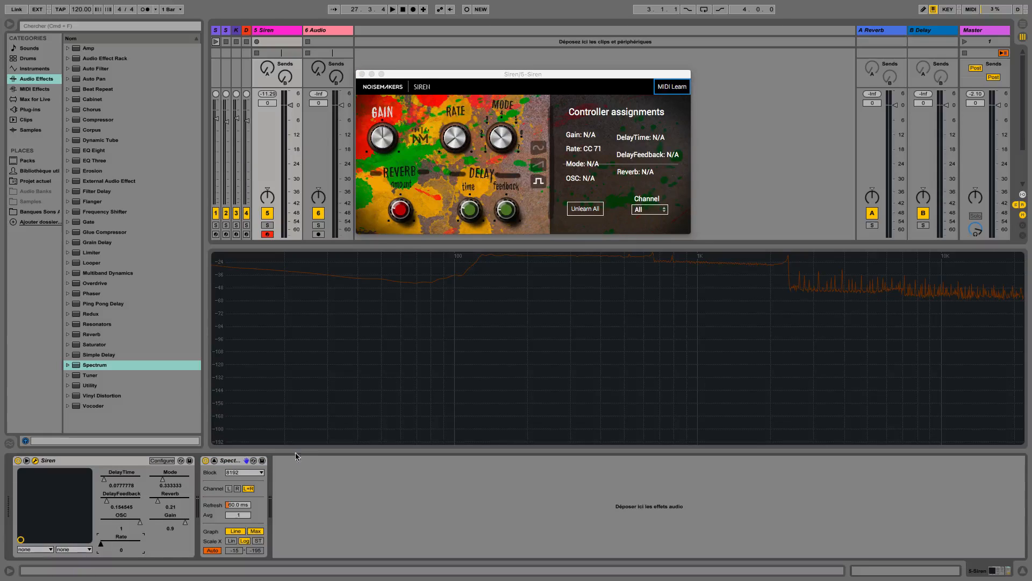
{"action": "left_click", "coordinate": [973, 9]}
{"action": "left_click", "coordinate": [103, 545]}
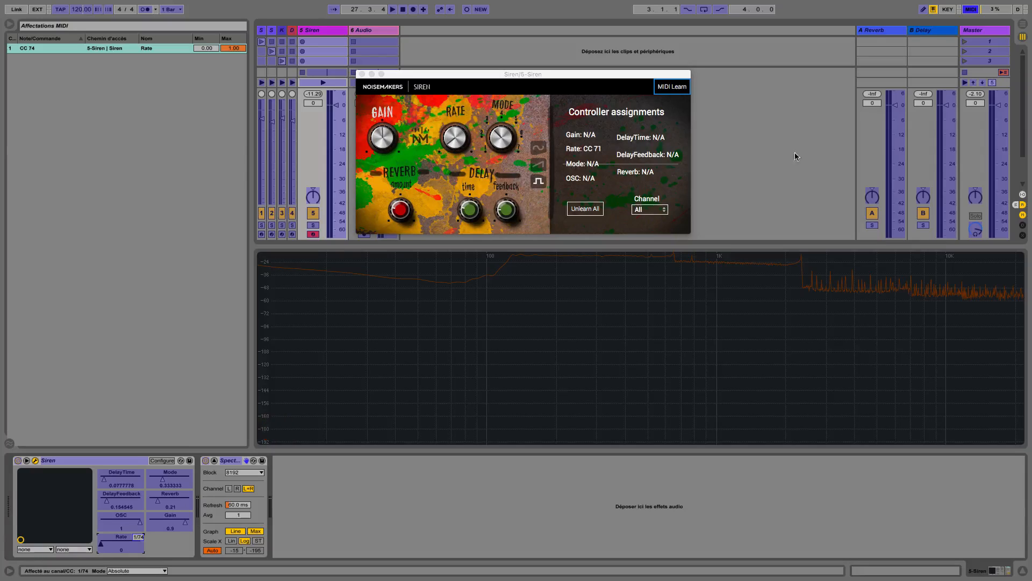
{"action": "left_click", "coordinate": [971, 10]}
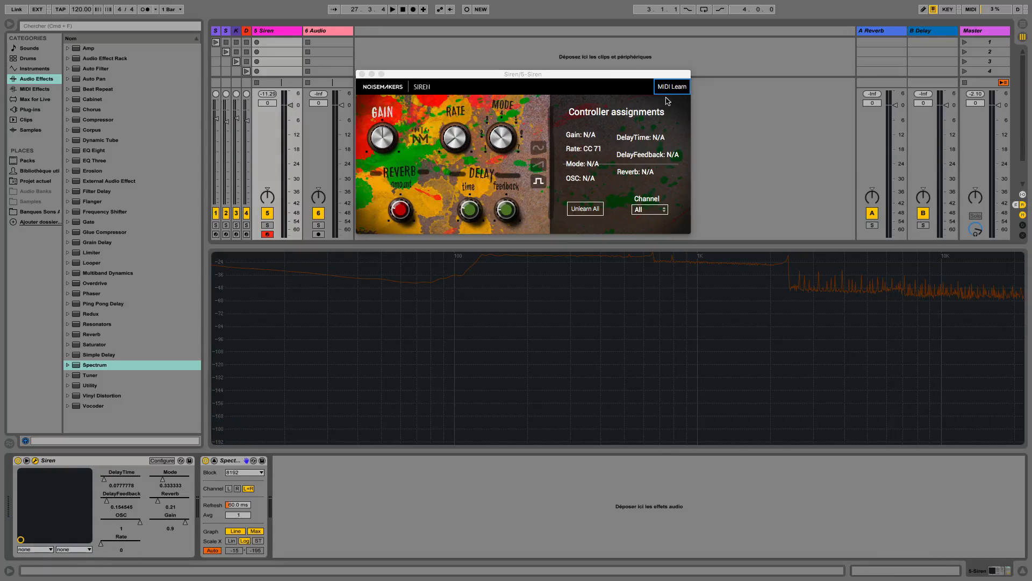
Step: Leave Siren's MIDI Learn view, cycle through the sawtooth, sine and square waveforms, and close the plugin window
{"action": "left_click", "coordinate": [458, 142]}
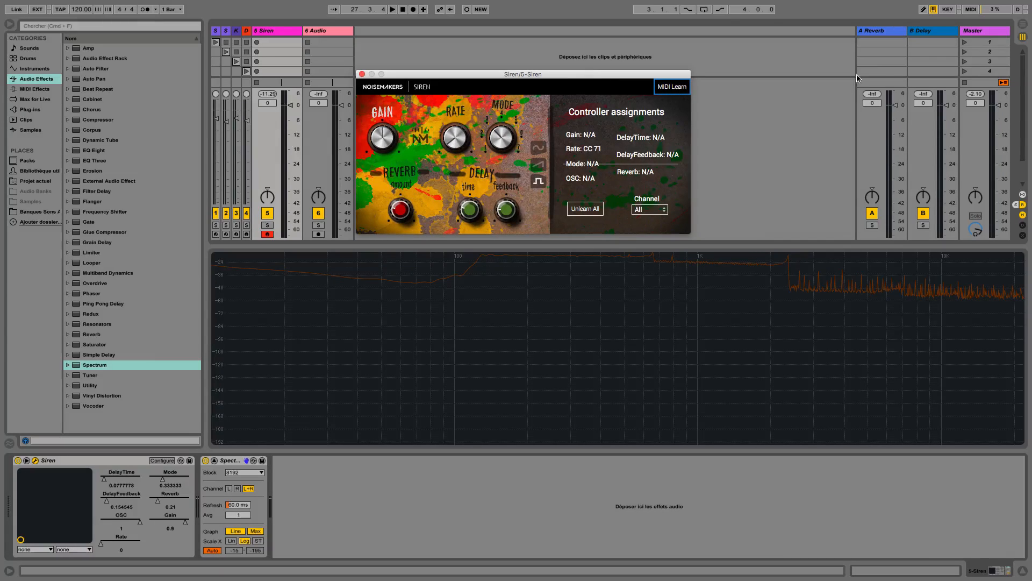
{"action": "left_click", "coordinate": [672, 86]}
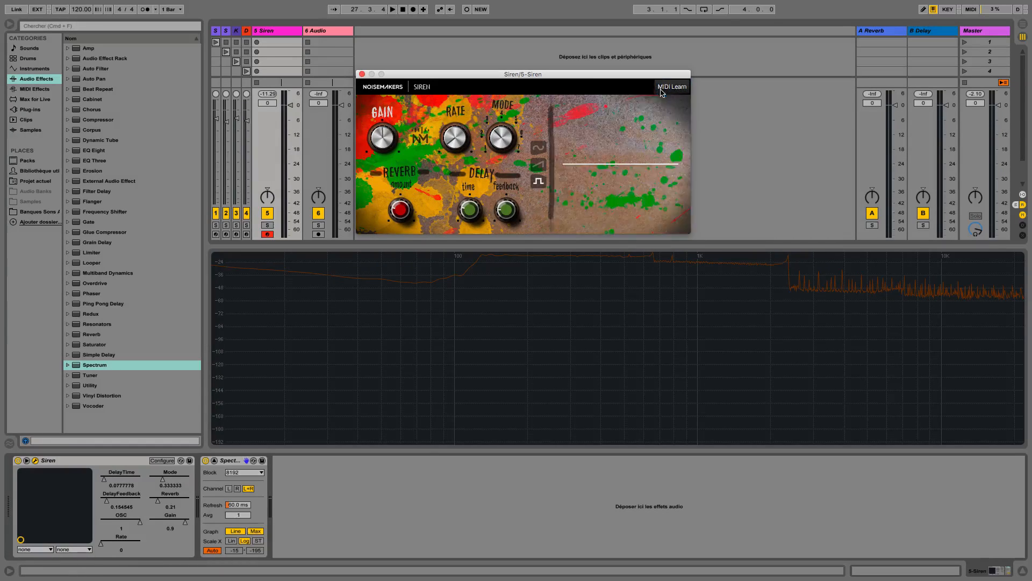
{"action": "left_click_drag", "start_coordinate": [470, 74], "coordinate": [498, 64]}
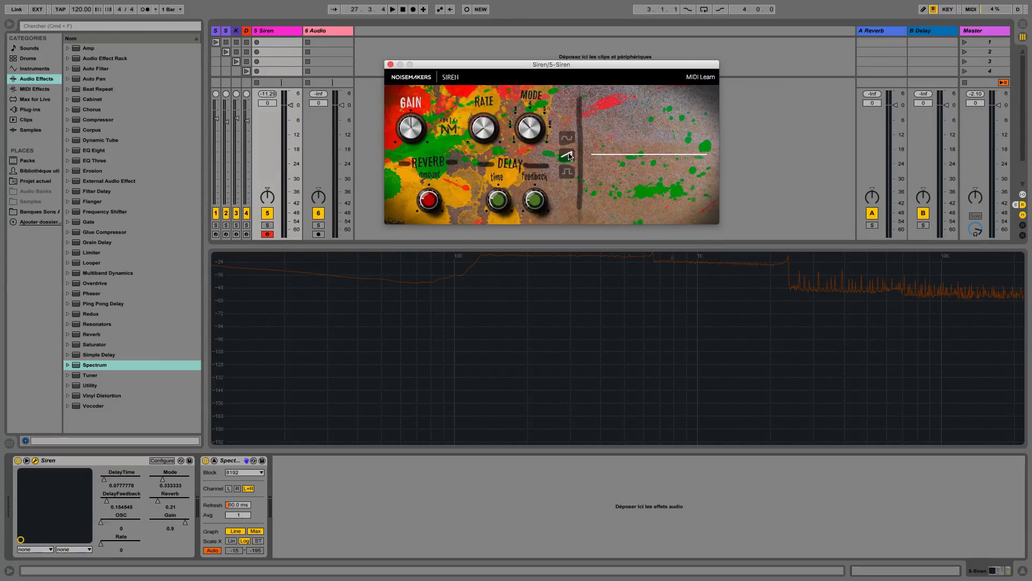
{"action": "left_click", "coordinate": [569, 156]}
{"action": "left_click", "coordinate": [568, 139]}
{"action": "left_click", "coordinate": [568, 172]}
{"action": "left_click", "coordinate": [390, 64]}
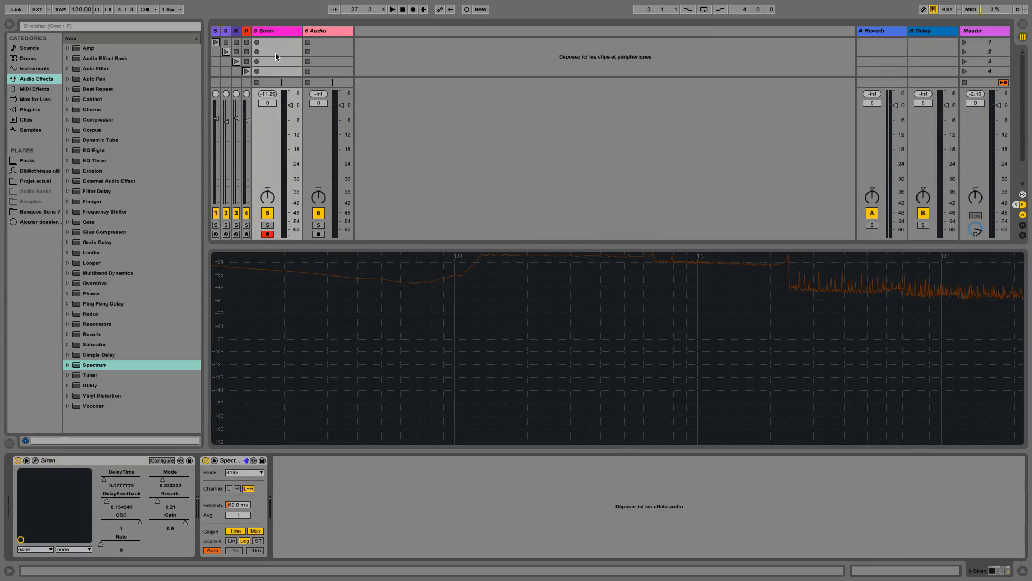
Step: Create a one-bar MIDI clip on the Siren track with a full-length C2 note, fold the piano roll, and audition the clip
{"action": "double_click", "coordinate": [278, 44]}
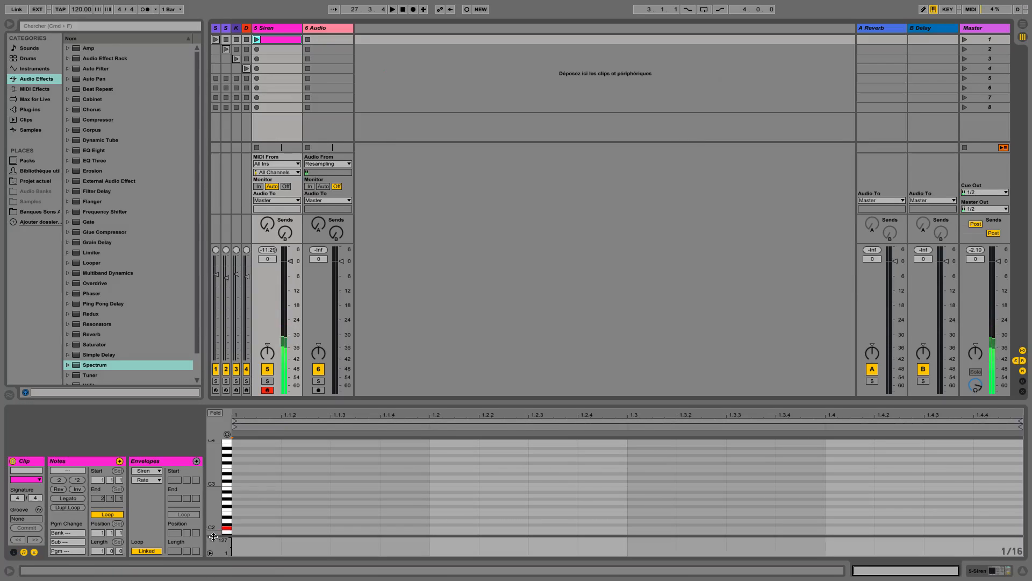
{"action": "double_click", "coordinate": [237, 528]}
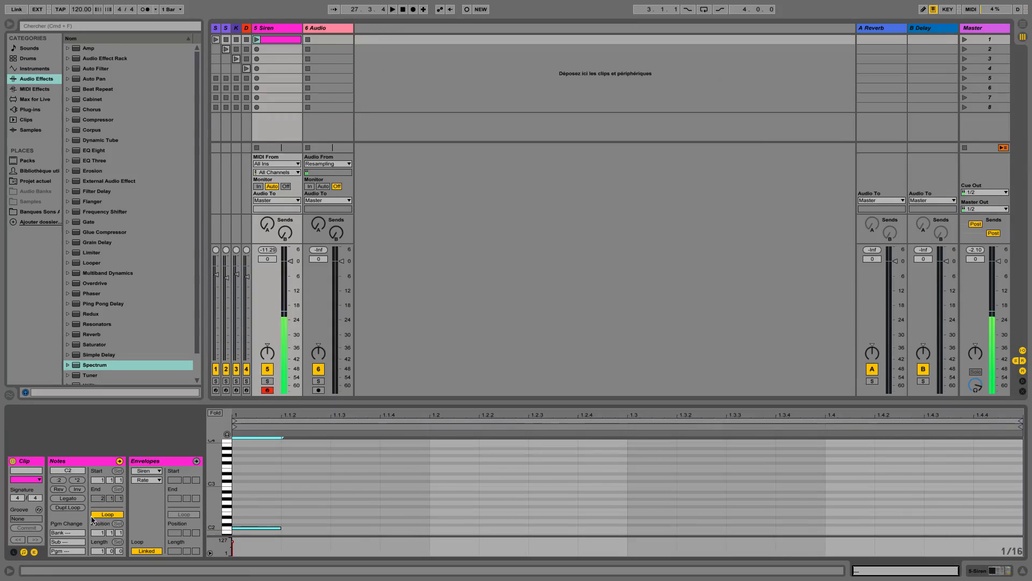
{"action": "left_click", "coordinate": [76, 500]}
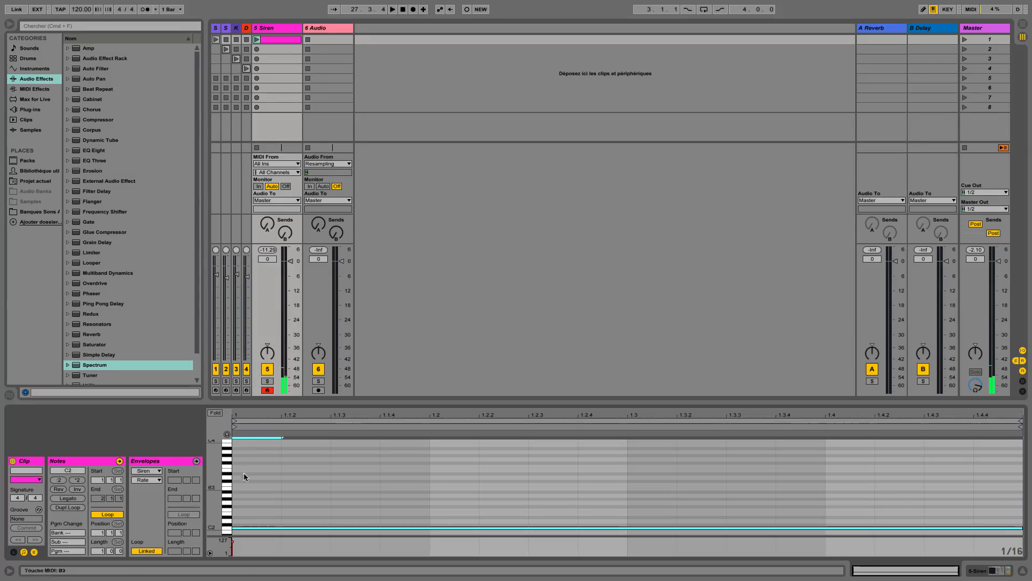
{"action": "left_click", "coordinate": [215, 413]}
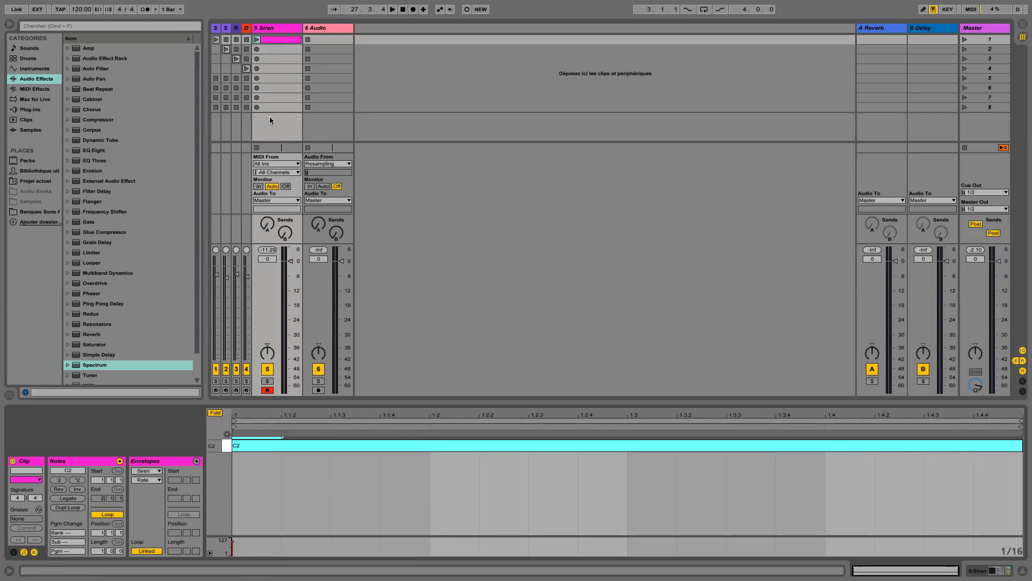
{"action": "left_click", "coordinate": [257, 39]}
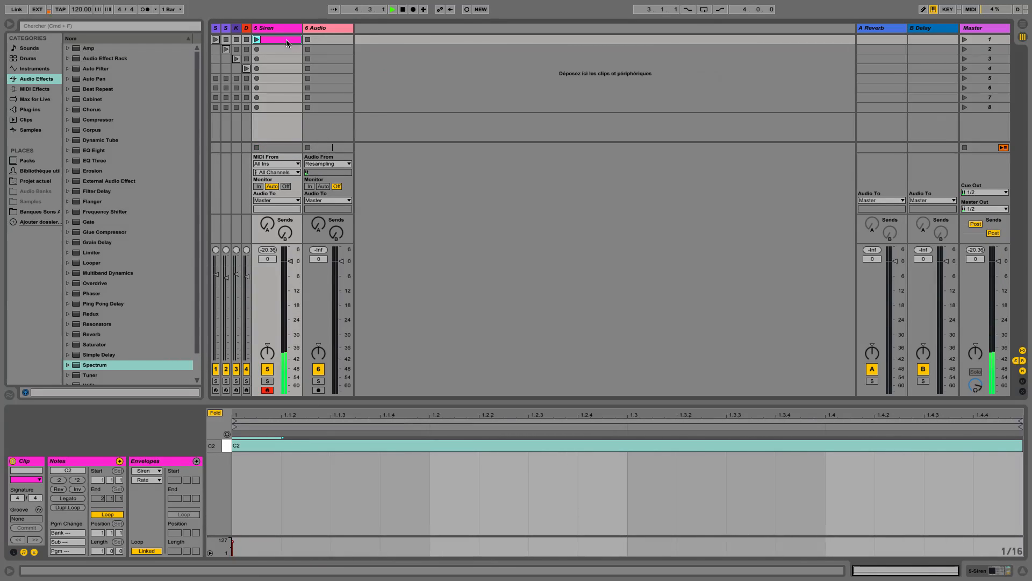
{"action": "left_click", "coordinate": [404, 10]}
Step: Check that track 6 Audio takes its input from Resampling and arm it for recording
{"action": "left_click", "coordinate": [334, 163]}
{"action": "left_click", "coordinate": [334, 164]}
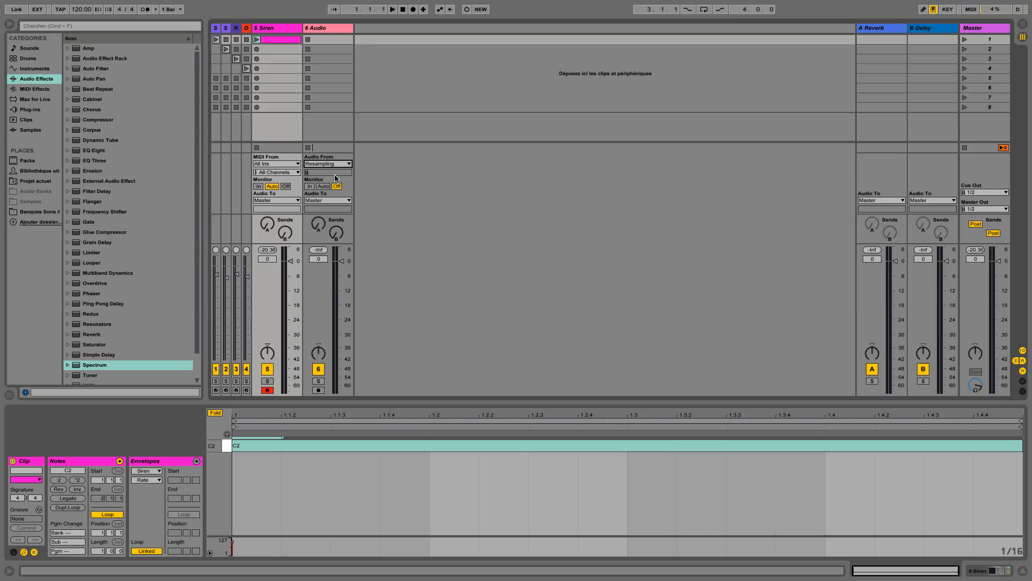
{"action": "left_click", "coordinate": [334, 166]}
{"action": "left_click", "coordinate": [331, 209]}
{"action": "left_click", "coordinate": [318, 389]}
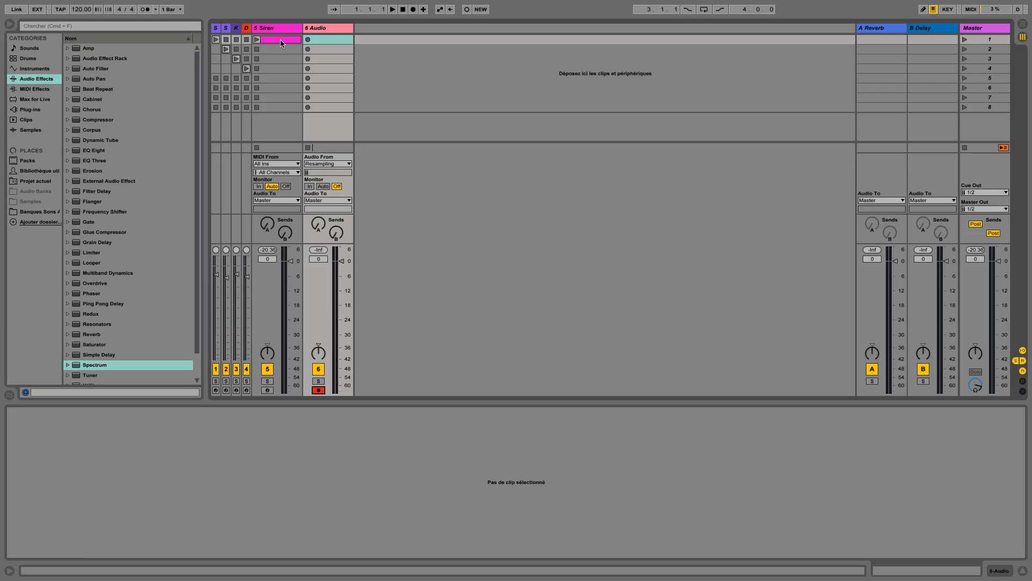
Step: Record the Siren clip into the first slot of track 6 Audio for two bars, and stop playback
{"action": "left_click", "coordinate": [280, 40]}
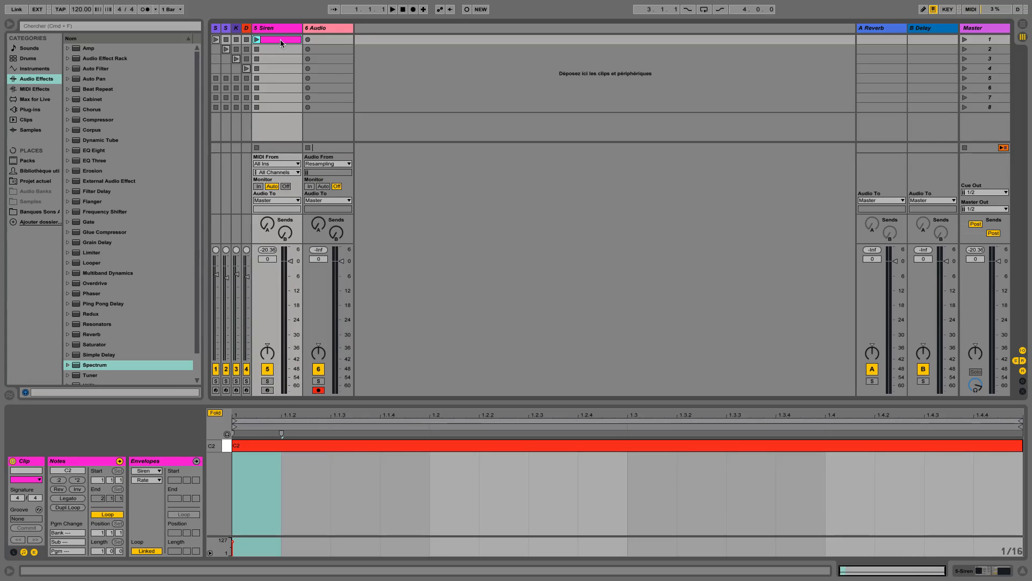
{"action": "left_click", "coordinate": [331, 41]}
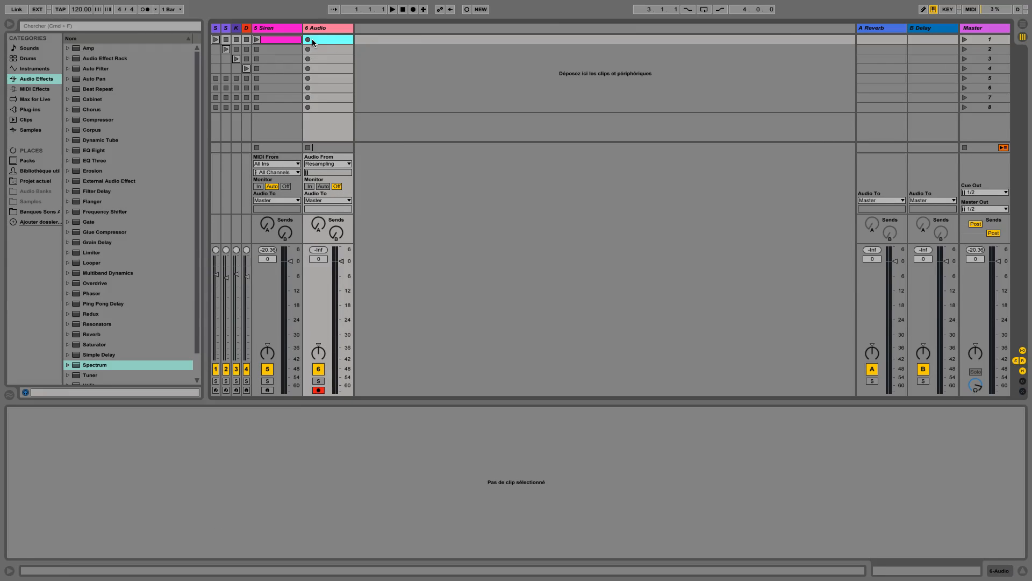
{"action": "left_click", "coordinate": [308, 39]}
{"action": "left_click", "coordinate": [260, 40]}
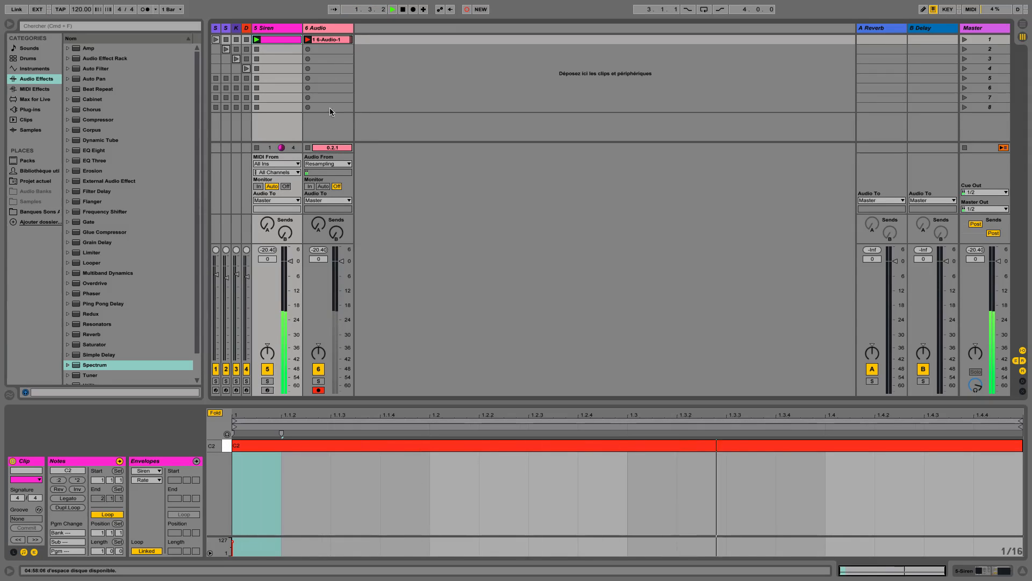
{"action": "left_click", "coordinate": [328, 39]}
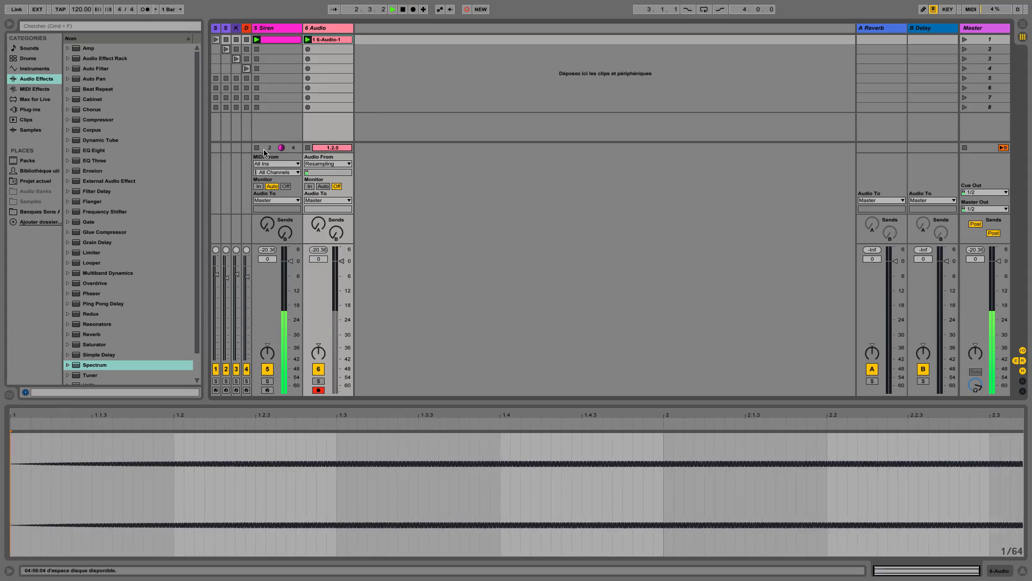
{"action": "left_click", "coordinate": [258, 148]}
{"action": "key", "text": "space"}
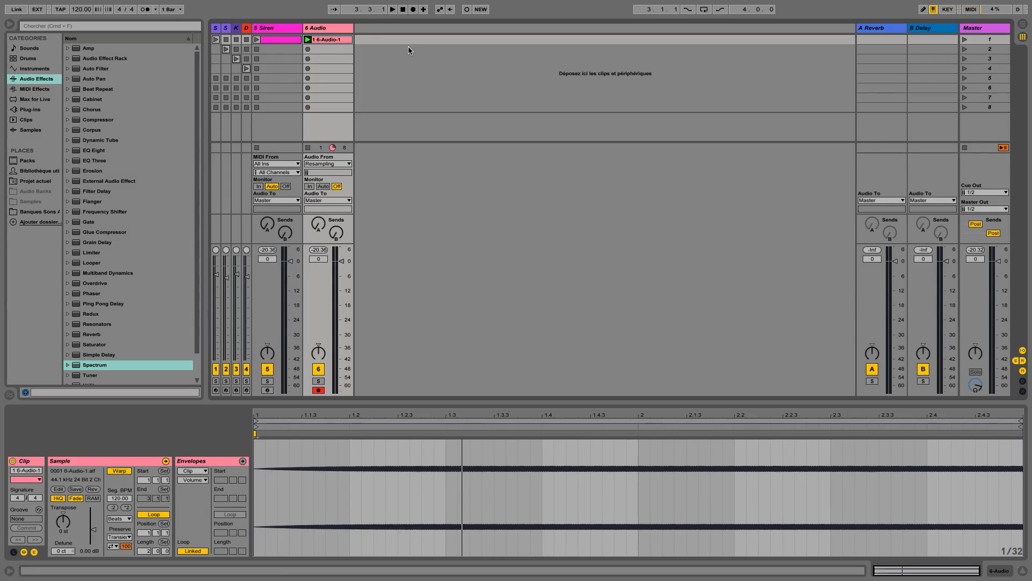
Step: Create a MIDI track with Sampler, load the recorded 6-Audio-1 clip into it, and play a test note
{"action": "key", "text": "super+shift+t"}
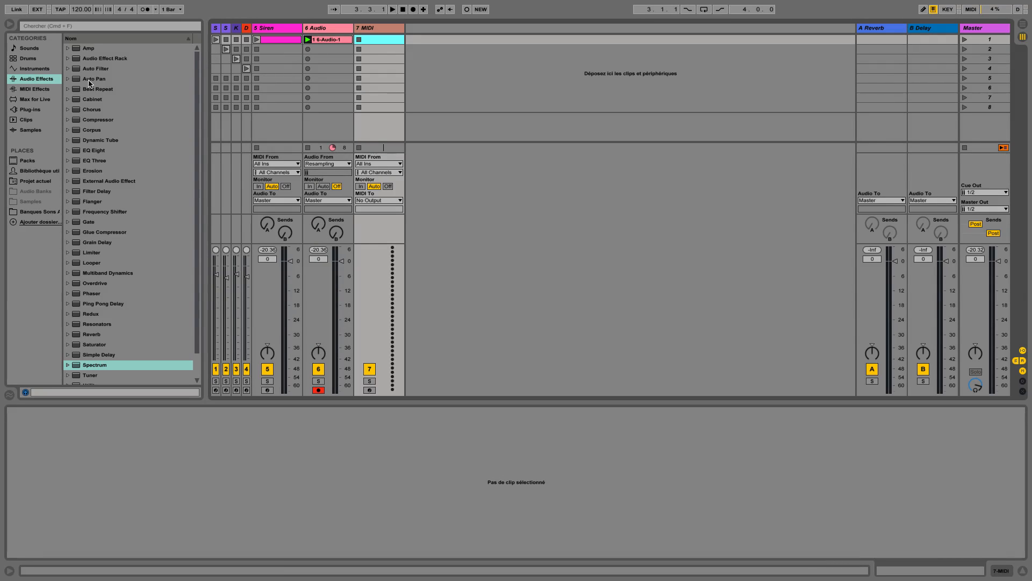
{"action": "left_click", "coordinate": [28, 68]}
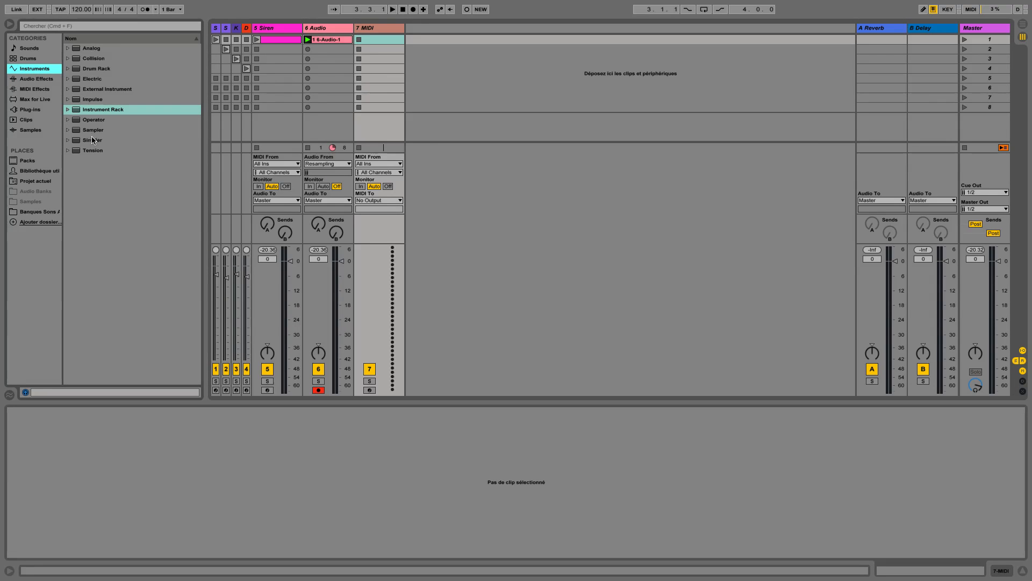
{"action": "left_click_drag", "start_coordinate": [93, 134], "coordinate": [307, 484]}
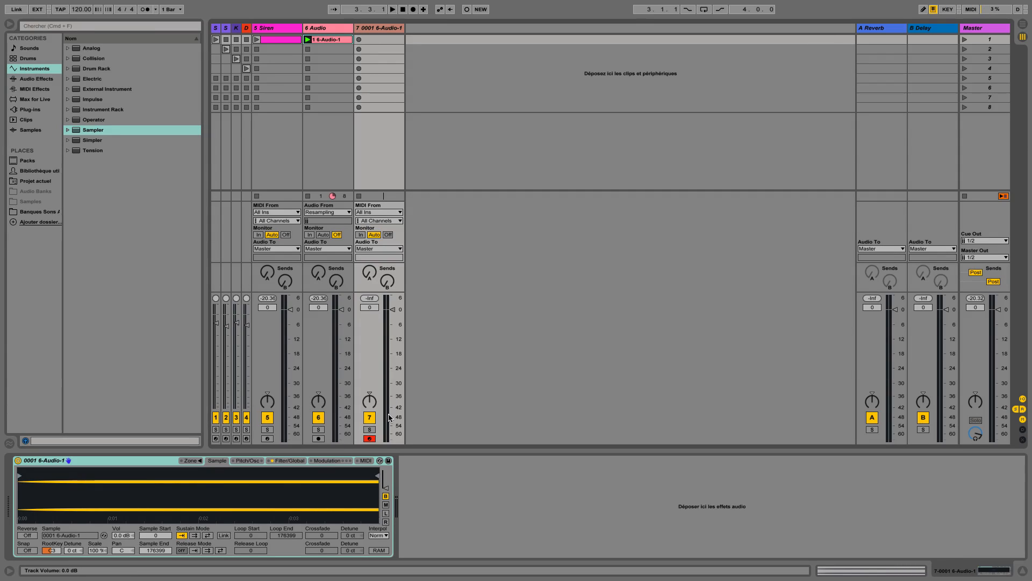
{"action": "key", "text": "a"}
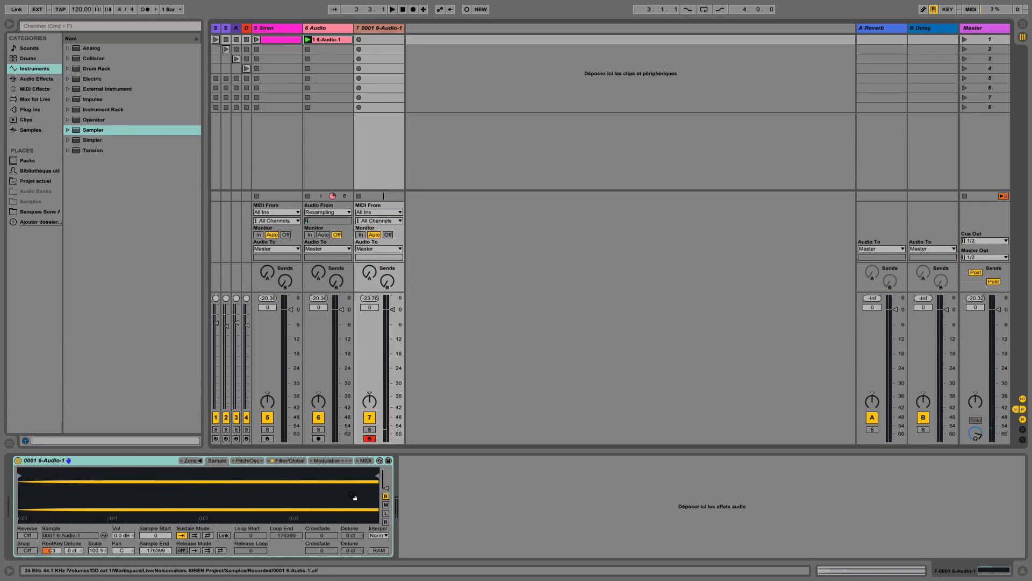
Step: Adjust the gain of the recorded 6-Audio-1 clip and load the clip into Sampler on track 7 again
{"action": "left_click", "coordinate": [335, 40]}
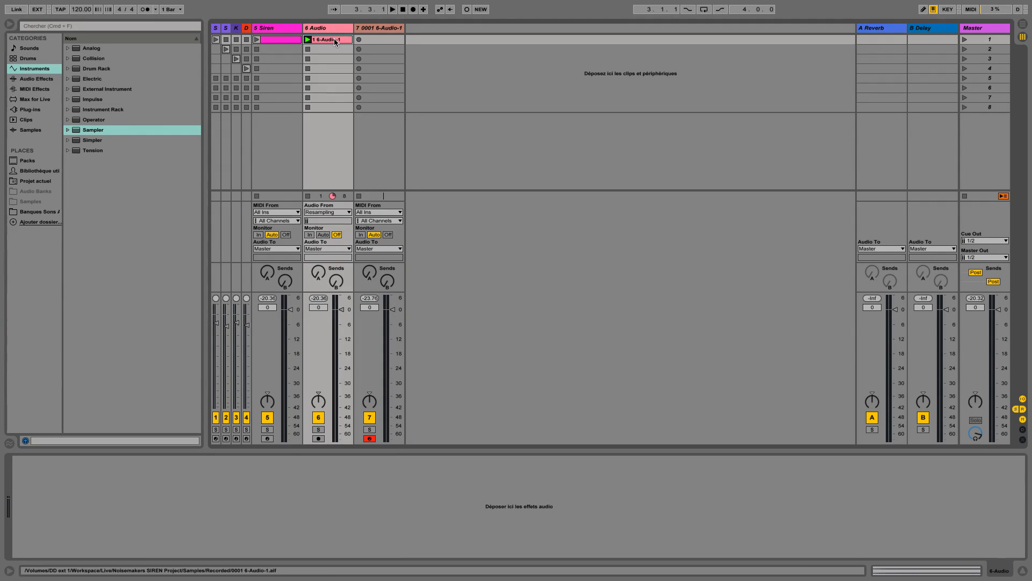
{"action": "left_click", "coordinate": [335, 40]}
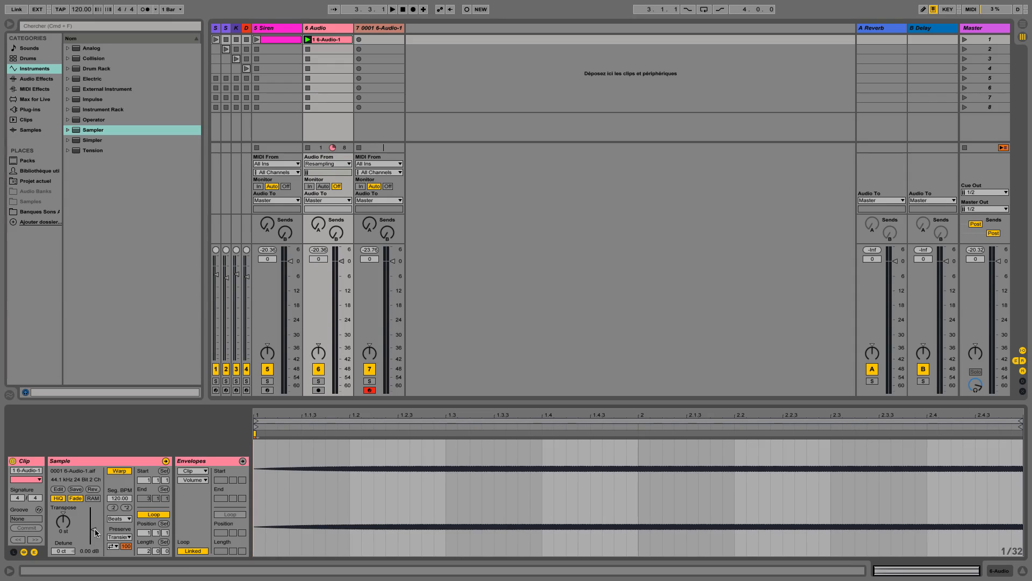
{"action": "left_click_drag", "start_coordinate": [94, 528], "coordinate": [94, 516]}
{"action": "left_click", "coordinate": [383, 40]}
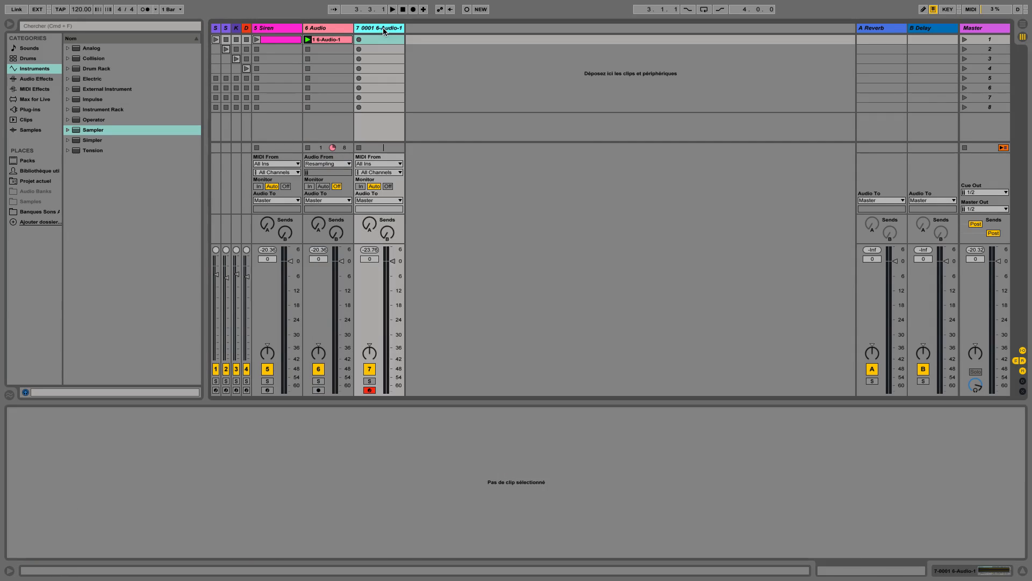
{"action": "double_click", "coordinate": [379, 28]}
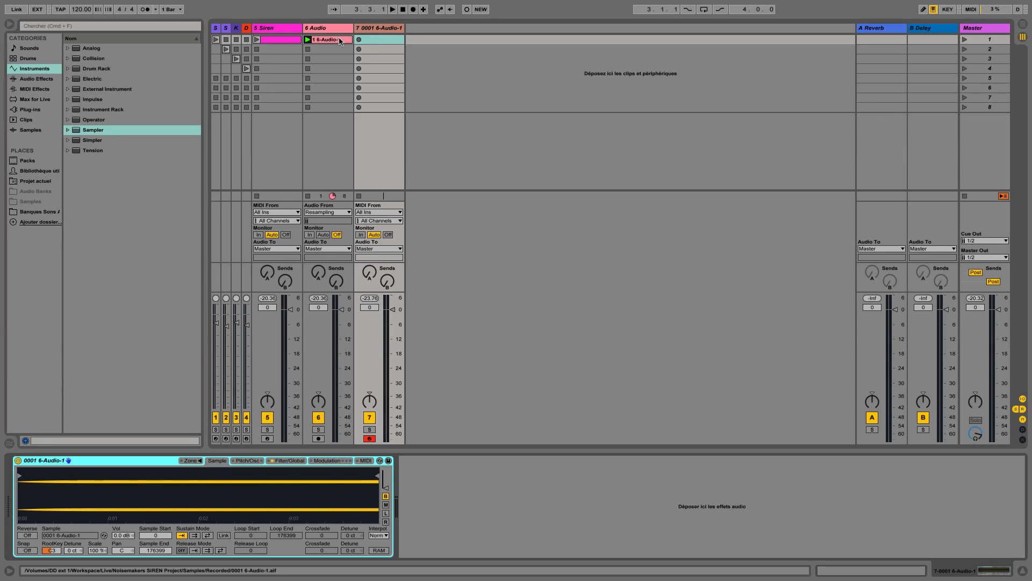
{"action": "left_click_drag", "start_coordinate": [336, 40], "coordinate": [288, 484]}
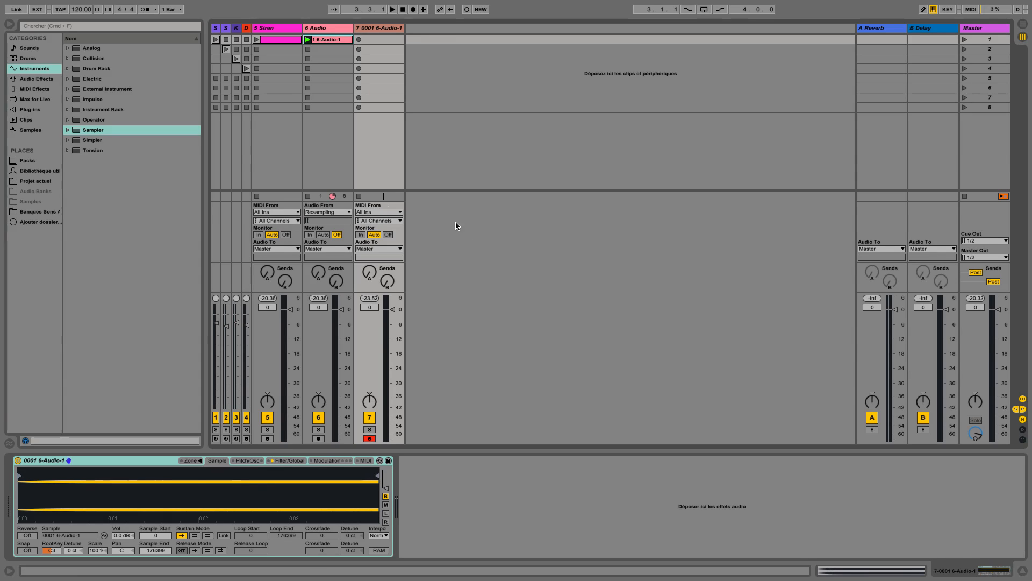
Step: Delete the 6 Audio track, the Sampler track and the 5 Siren track from the set
{"action": "left_click", "coordinate": [328, 29]}
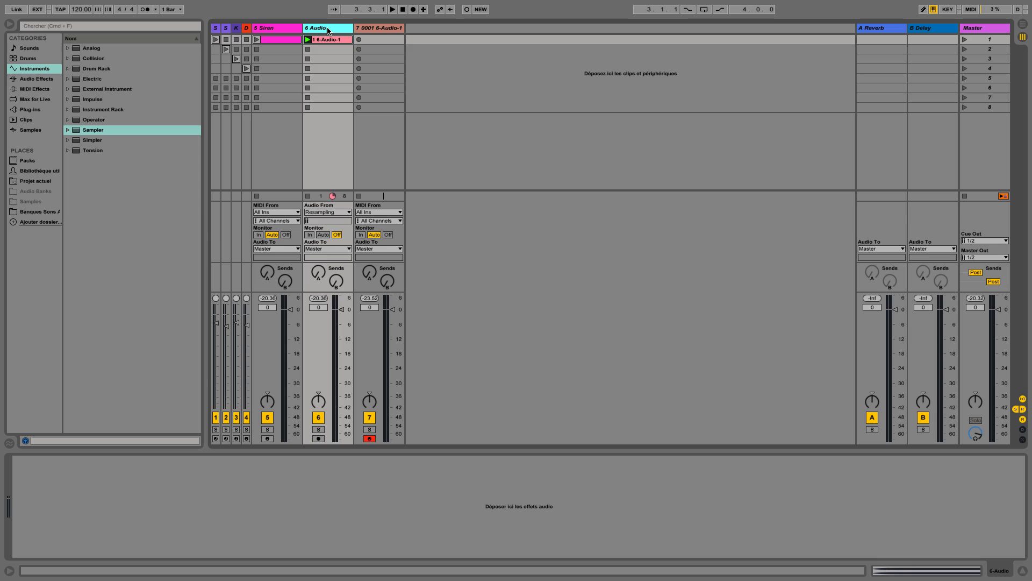
{"action": "key", "text": "Delete"}
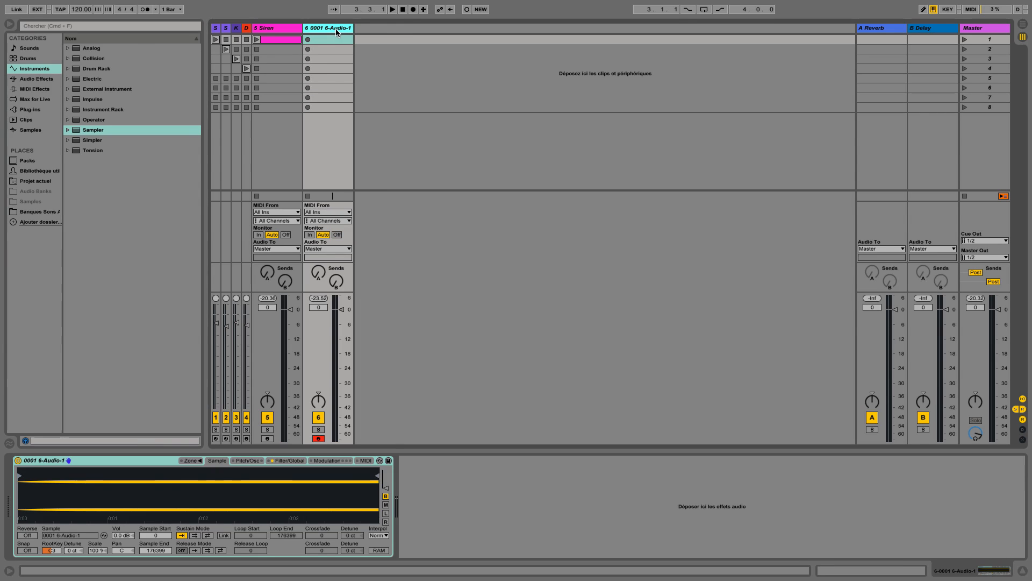
{"action": "key", "text": "Delete"}
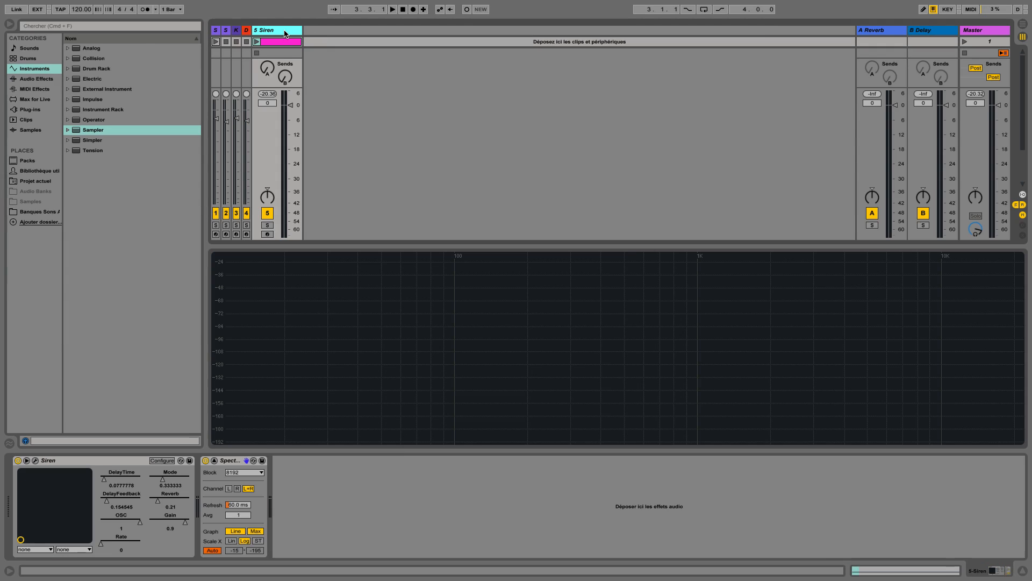
{"action": "key", "text": "Delete"}
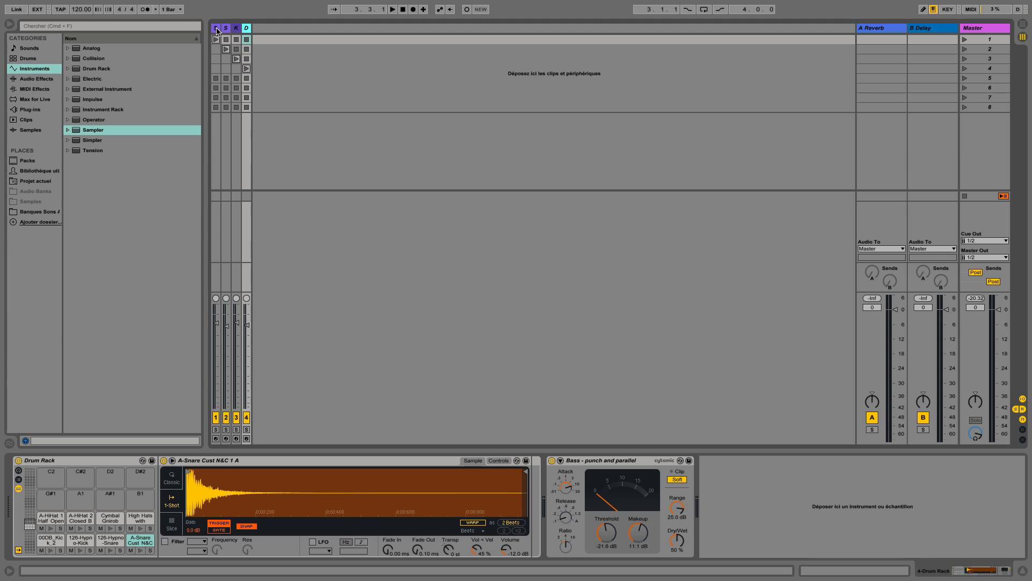
Step: Select tracks 1 to 4 together and widen them until their names and mixer controls are fully readable
{"action": "left_click", "coordinate": [216, 28]}
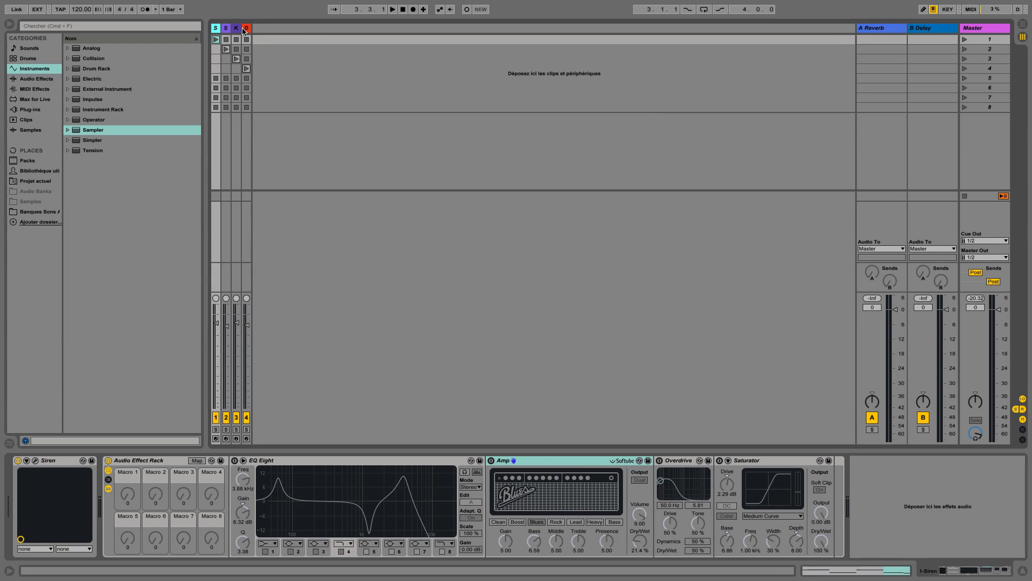
{"action": "left_click", "coordinate": [246, 29], "text": "shift"}
{"action": "left_click_drag", "start_coordinate": [250, 28], "coordinate": [369, 36]}
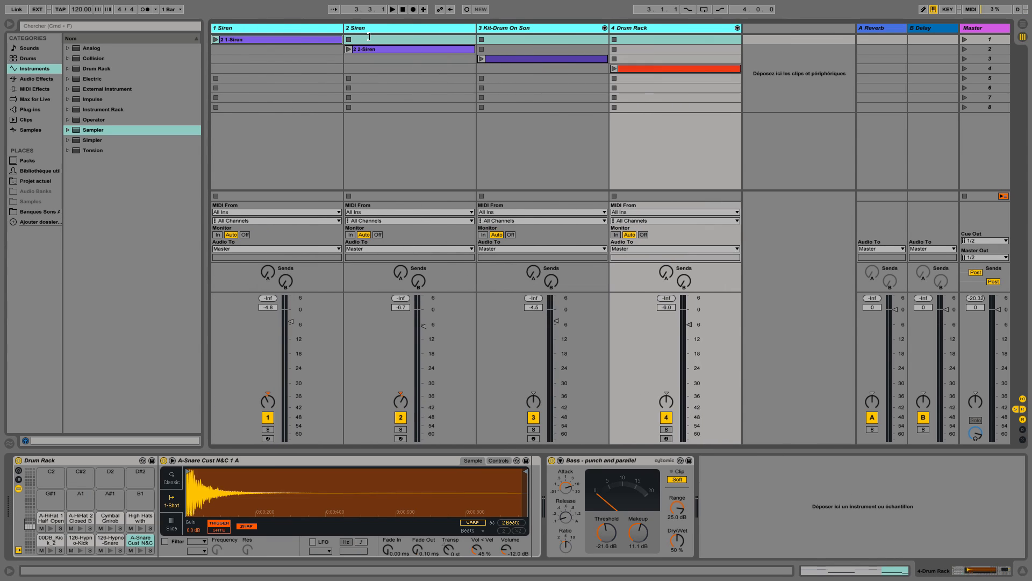
Step: Open the Siren plug-in window on track 1, move it higher up, and launch the 1-Siren clip
{"action": "left_click", "coordinate": [311, 32]}
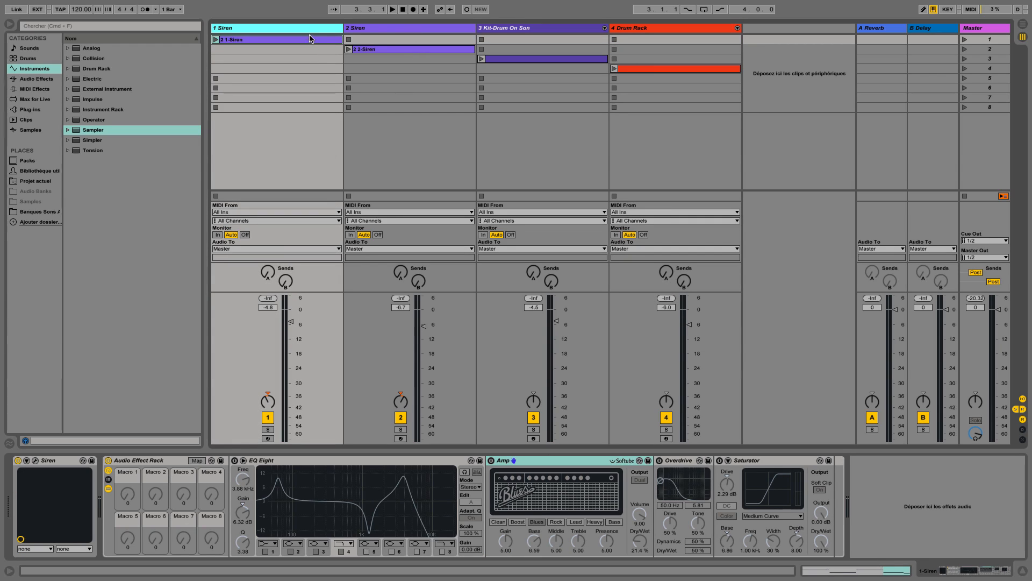
{"action": "left_click", "coordinate": [35, 460]}
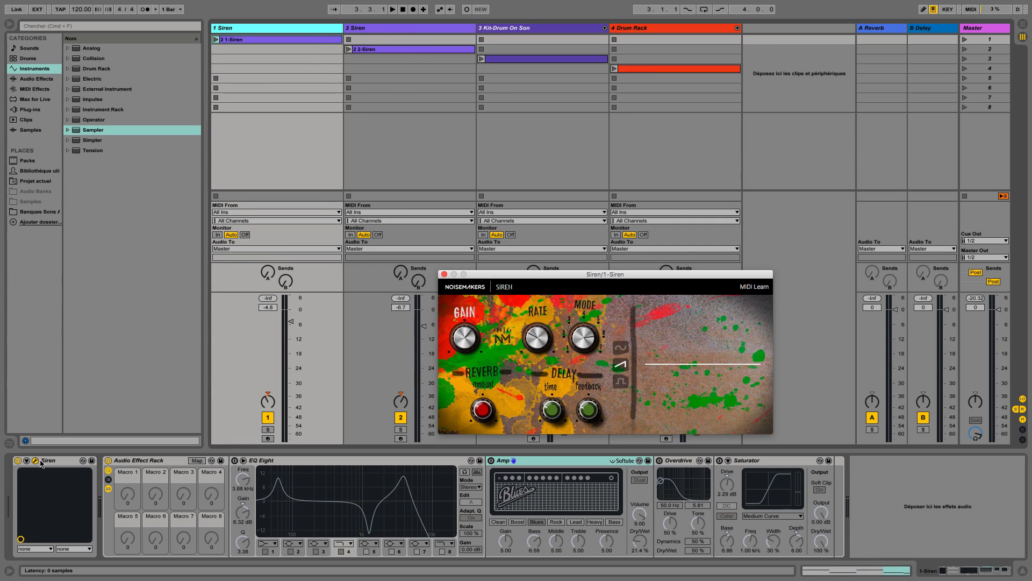
{"action": "left_click", "coordinate": [216, 39]}
{"action": "left_click_drag", "start_coordinate": [474, 274], "coordinate": [452, 198]}
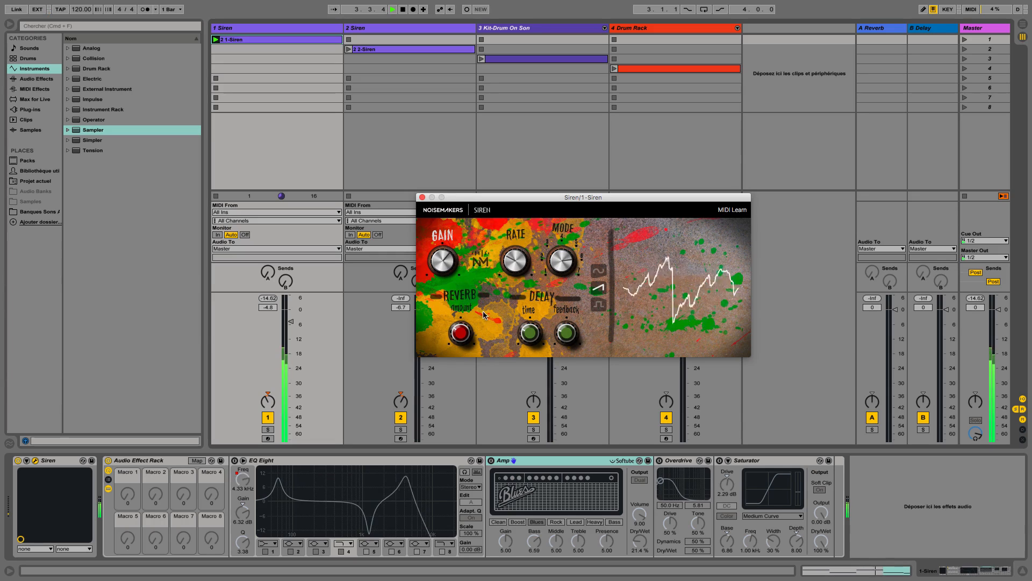
Step: Examine the notes of the 1-Siren clip, return to track 1's devices, and stop playback
{"action": "double_click", "coordinate": [337, 40]}
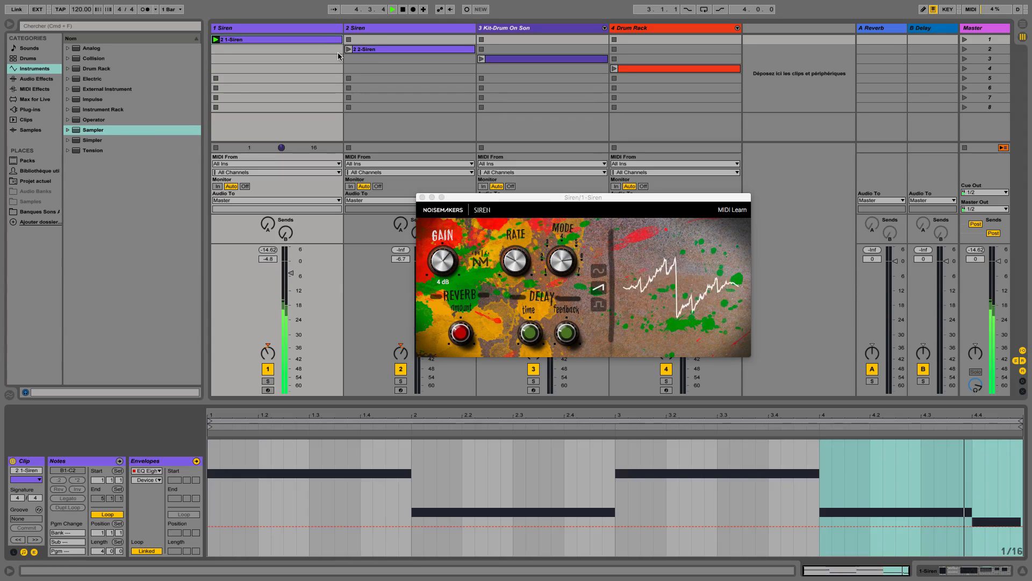
{"action": "double_click", "coordinate": [307, 28]}
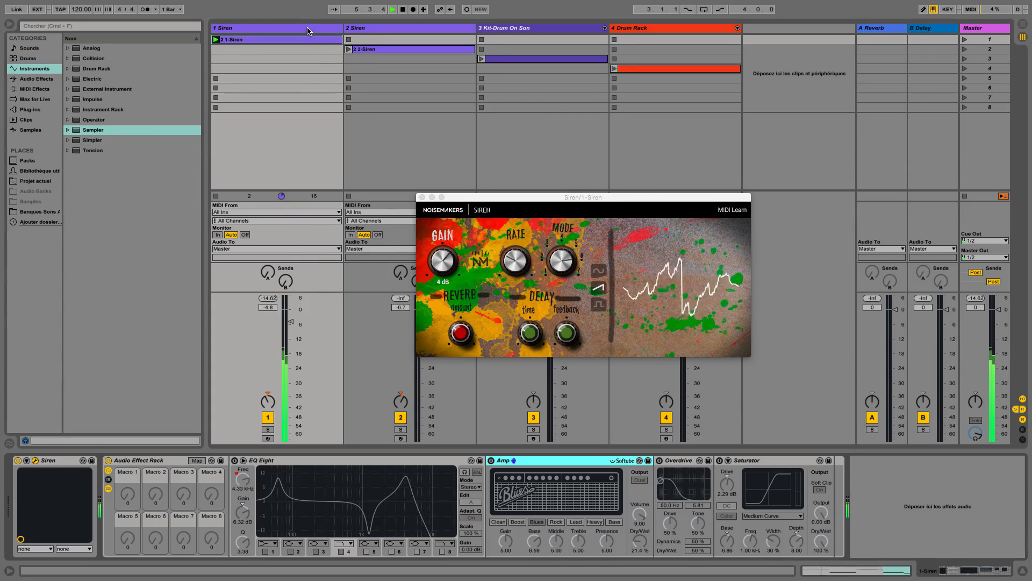
{"action": "key", "text": "space"}
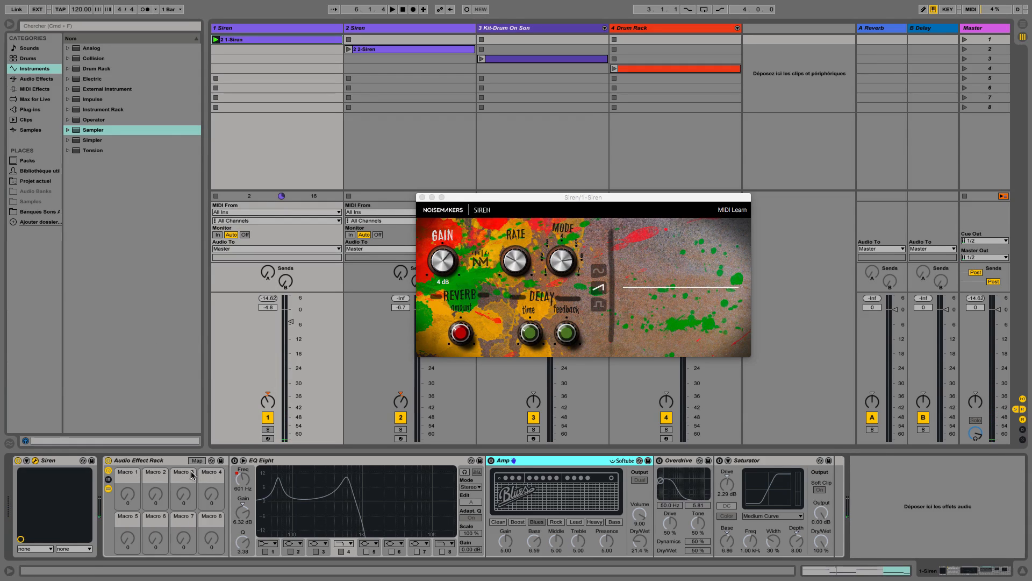
Step: Enable EQ Eight, Amp, Overdrive and Saturator one by one on track 1 while auditioning the clip, and close the Siren window
{"action": "left_click", "coordinate": [234, 460]}
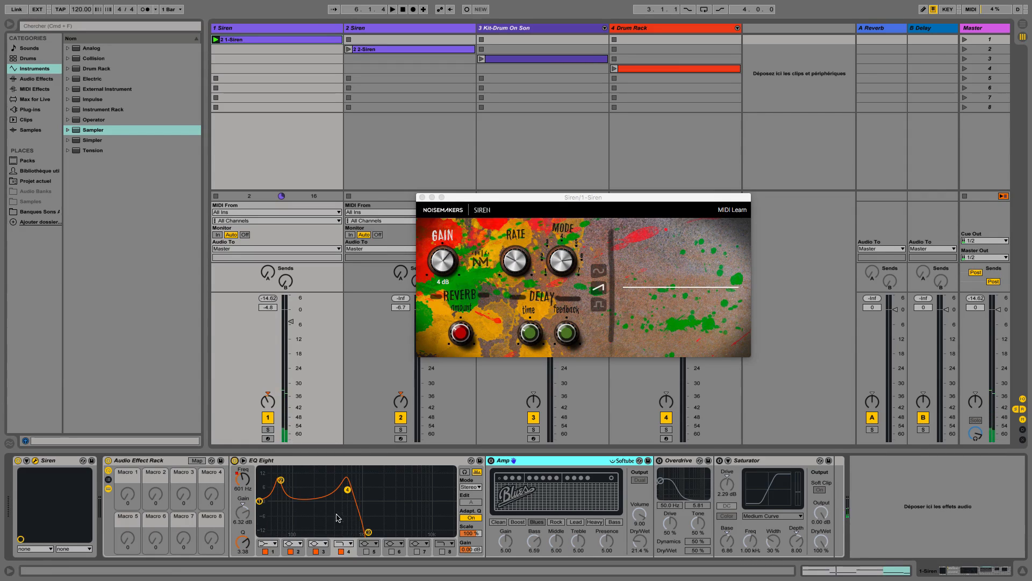
{"action": "key", "text": "space"}
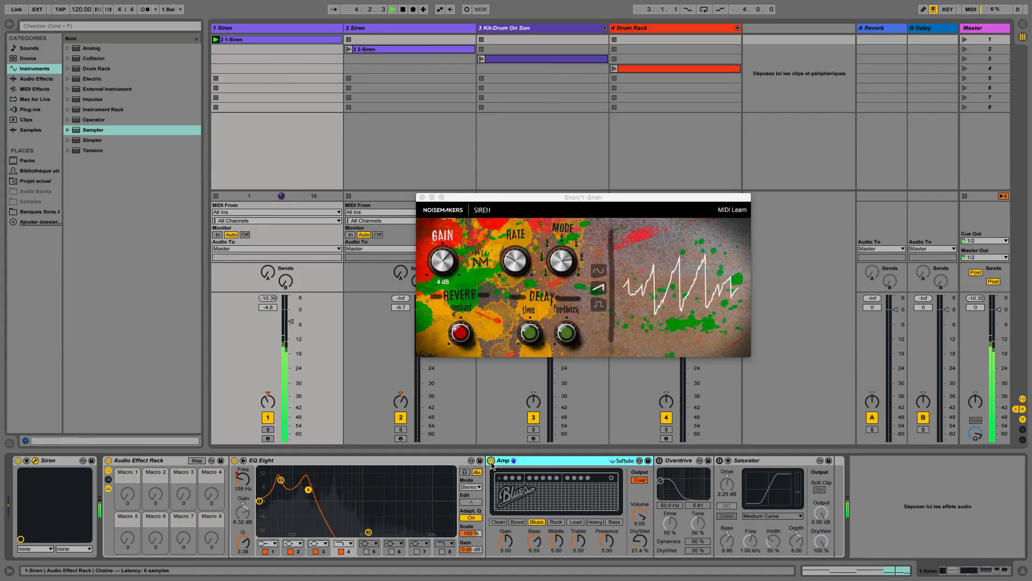
{"action": "left_click", "coordinate": [490, 461]}
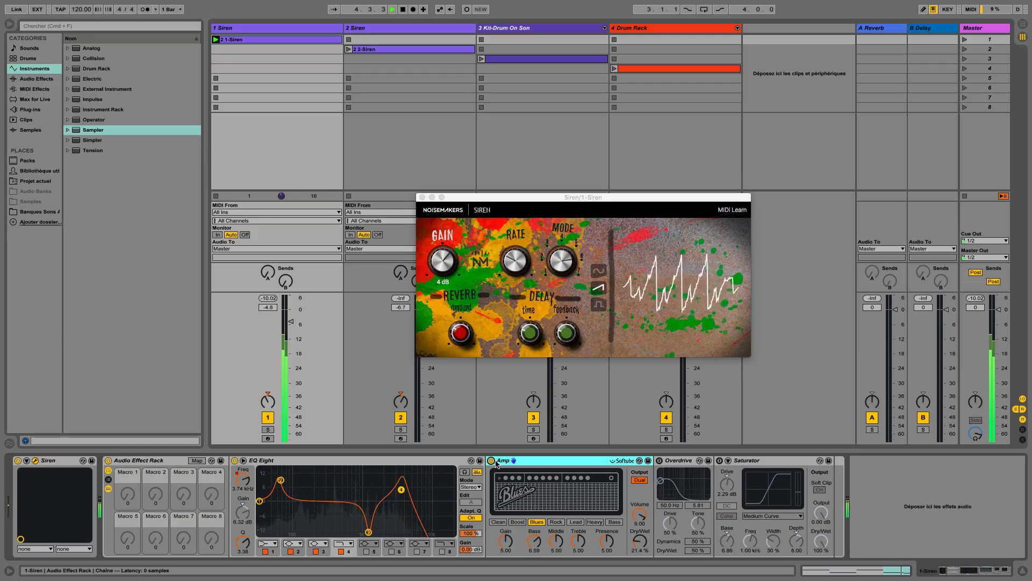
{"action": "left_click", "coordinate": [659, 461]}
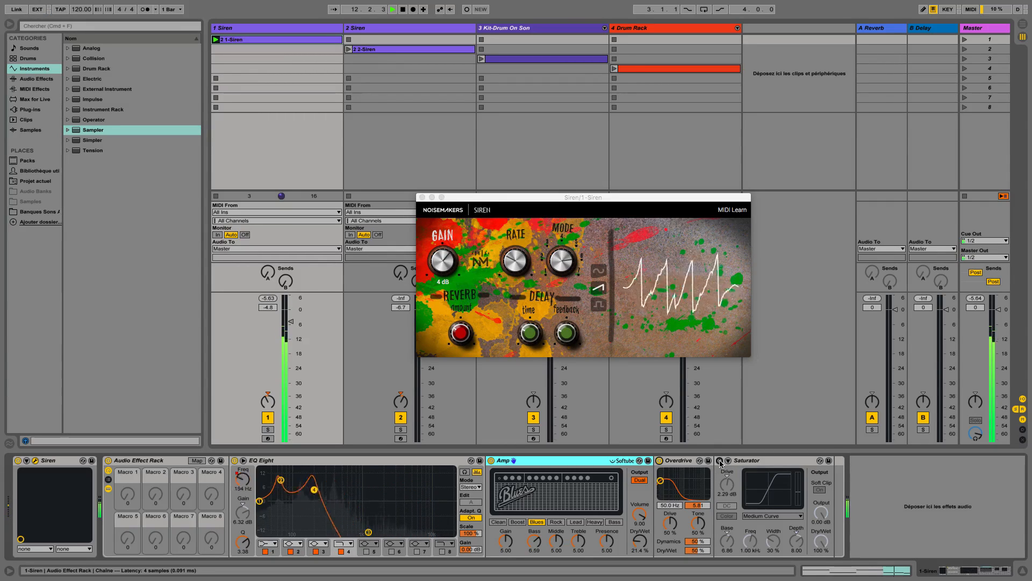
{"action": "left_click", "coordinate": [720, 461]}
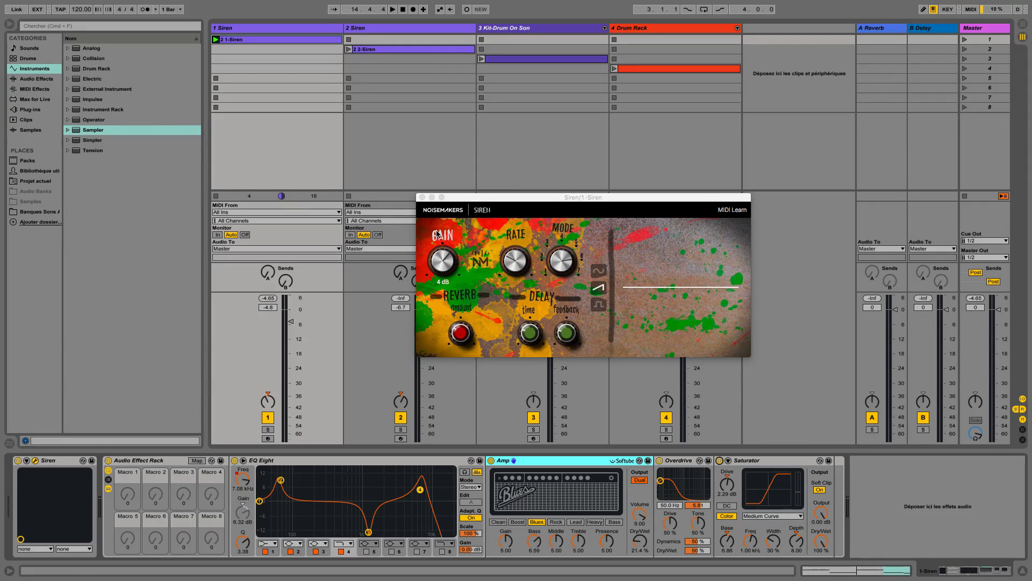
{"action": "left_click", "coordinate": [422, 198]}
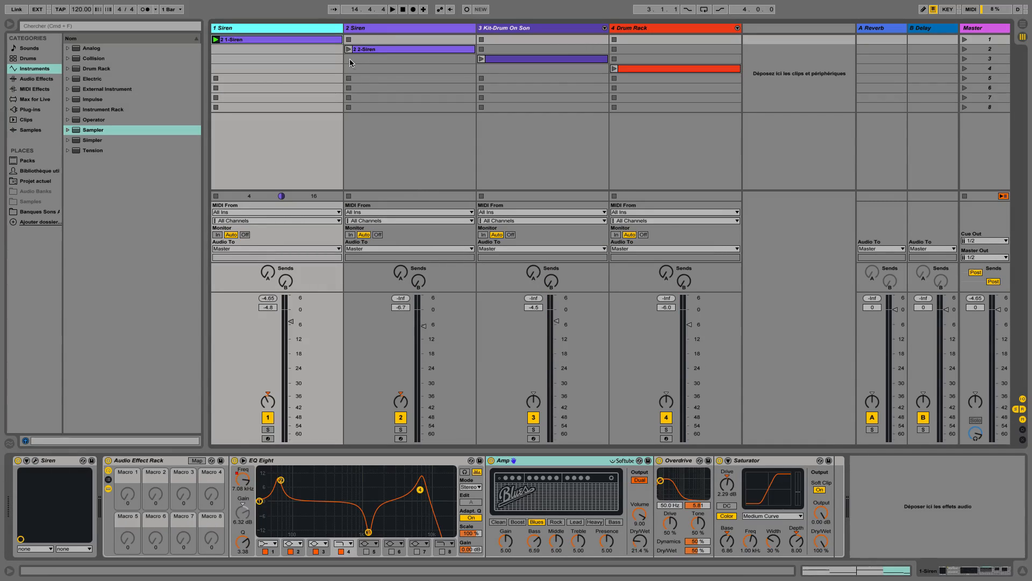
Step: Solo track 2 Siren, open its Siren plug-in and the effect rack's devices, and play the 2-Siren clip
{"action": "left_click", "coordinate": [377, 30]}
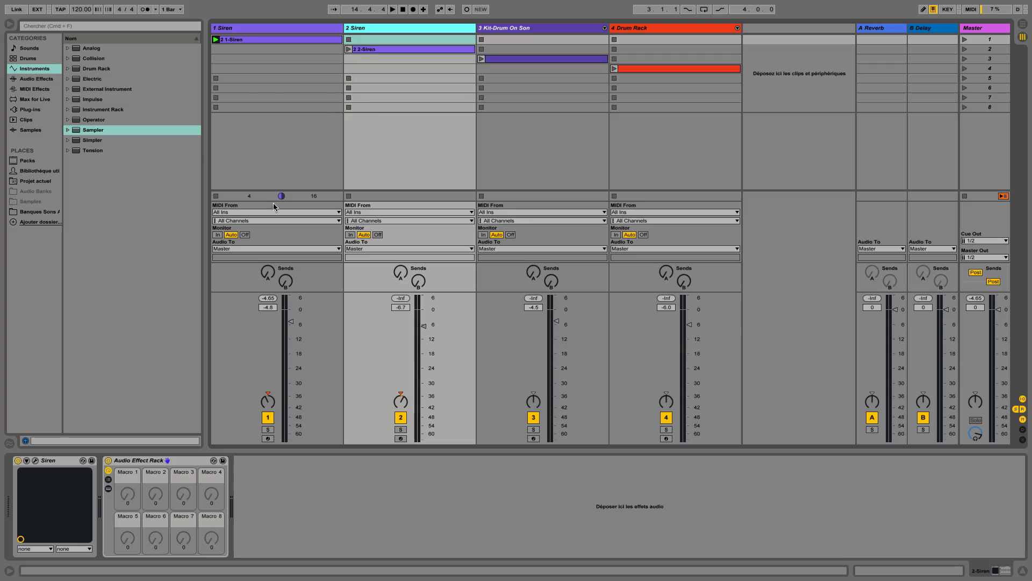
{"action": "left_click", "coordinate": [400, 430]}
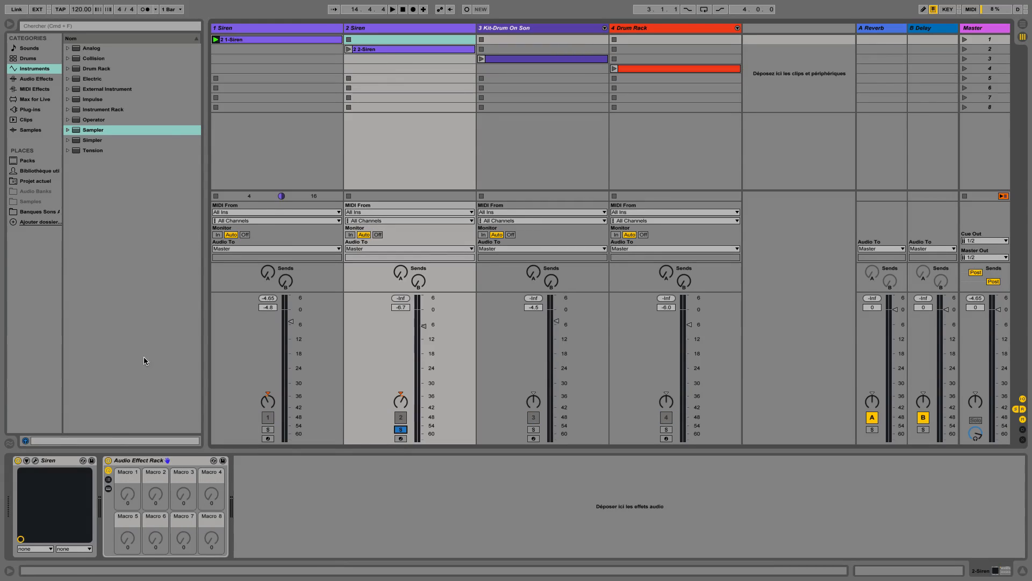
{"action": "left_click", "coordinate": [36, 460]}
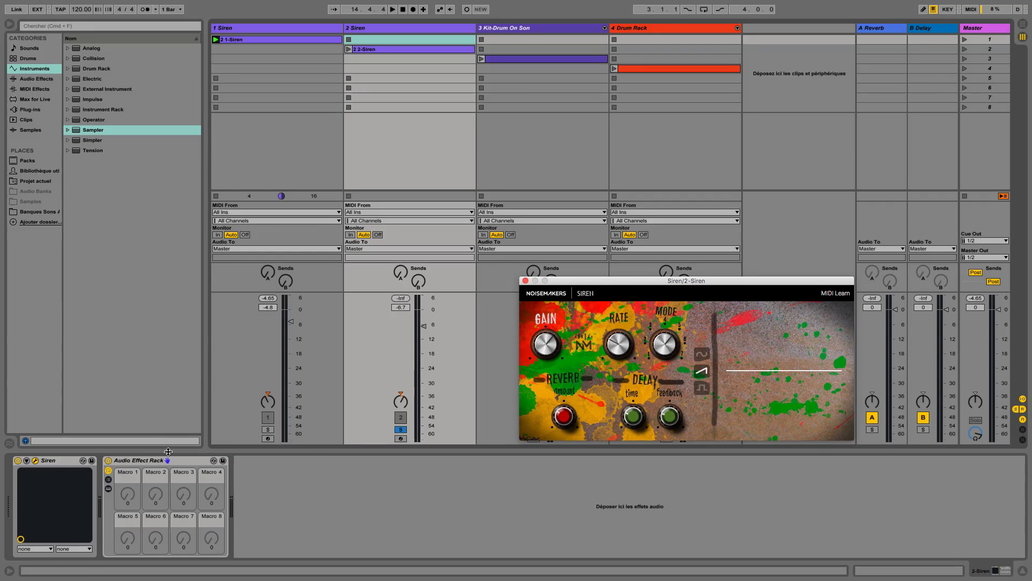
{"action": "left_click", "coordinate": [108, 488]}
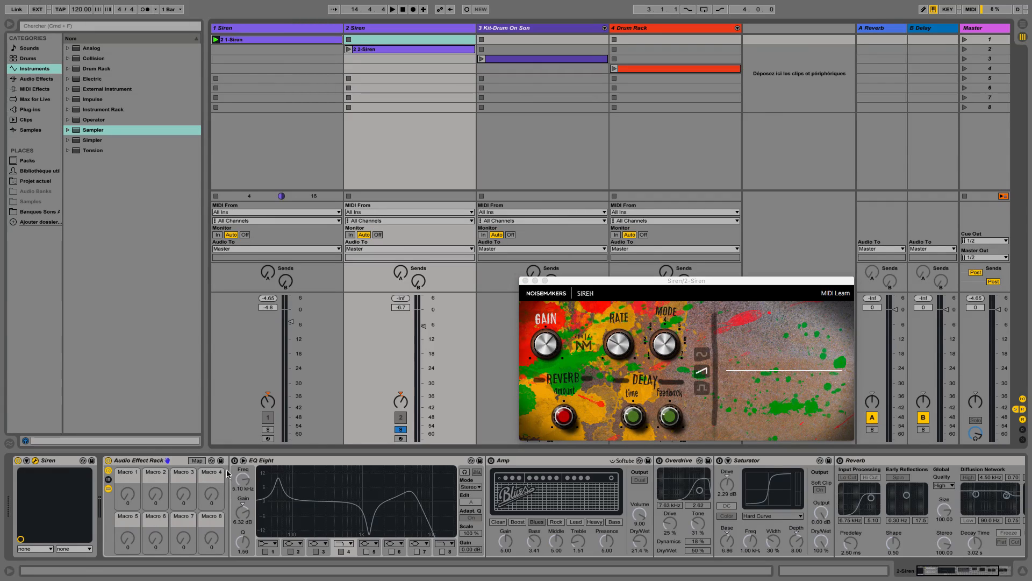
{"action": "key", "text": "space"}
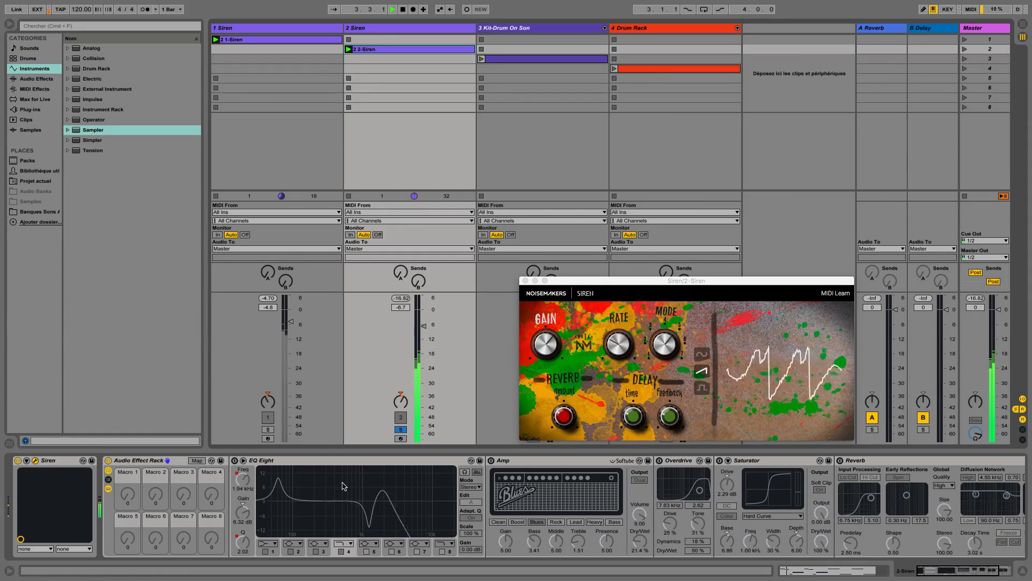
Step: Enable EQ Eight, Amp, Overdrive, Saturator and Reverb in turn on track 2, then unsolo it and close its Siren window
{"action": "left_click", "coordinate": [234, 461]}
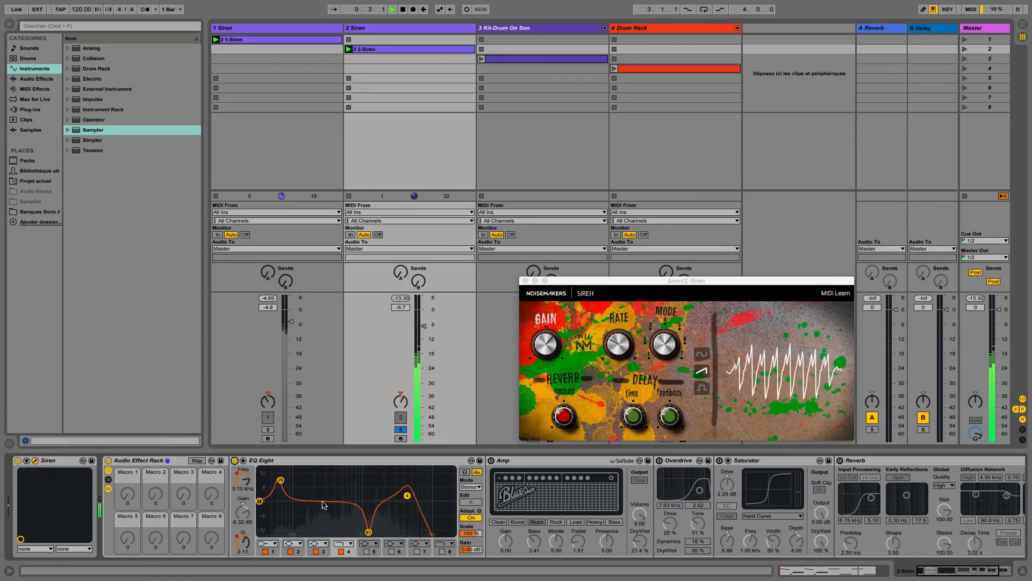
{"action": "left_click", "coordinate": [491, 461]}
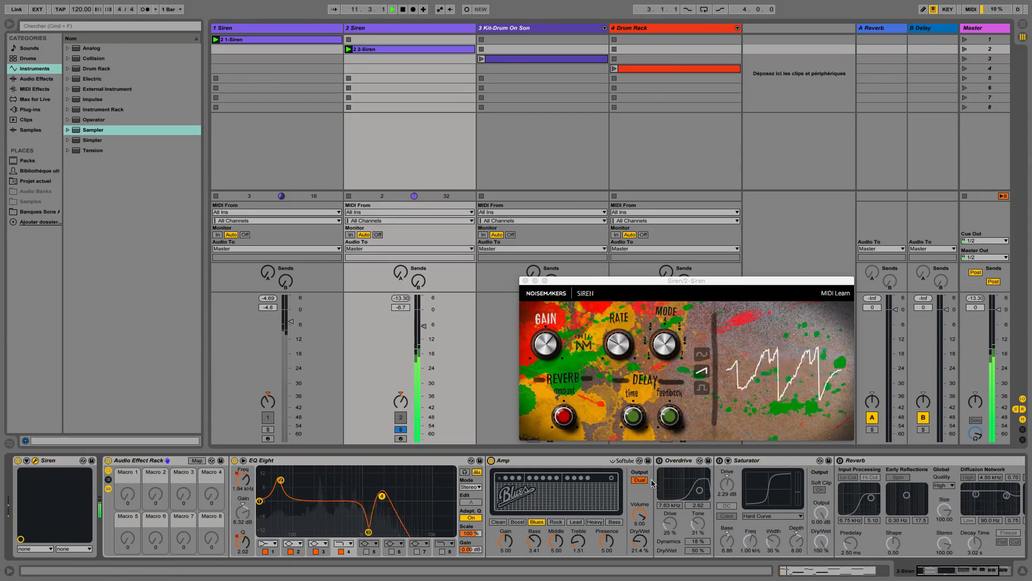
{"action": "left_click", "coordinate": [659, 461]}
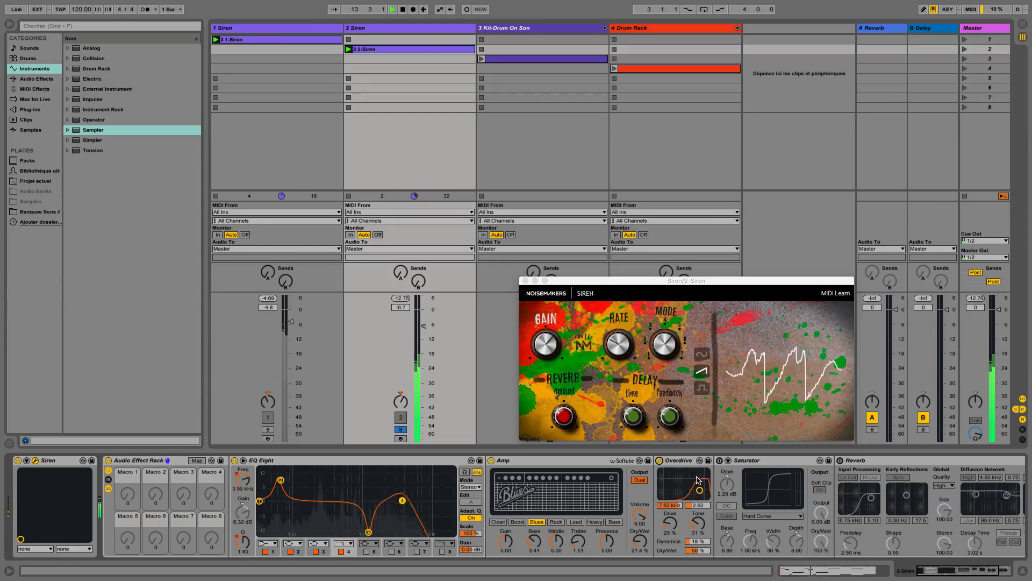
{"action": "left_click", "coordinate": [719, 461]}
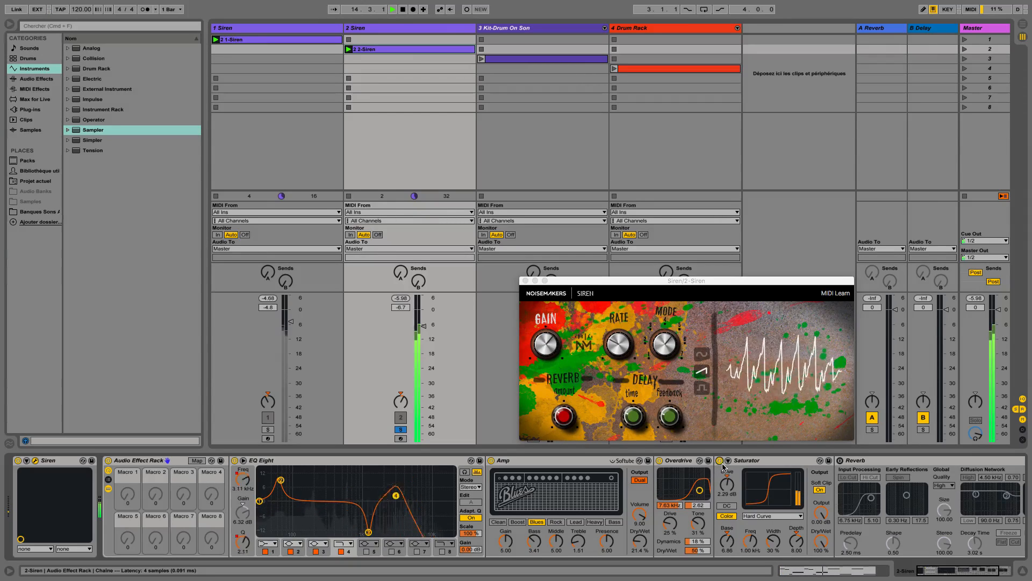
{"action": "left_click", "coordinate": [840, 461]}
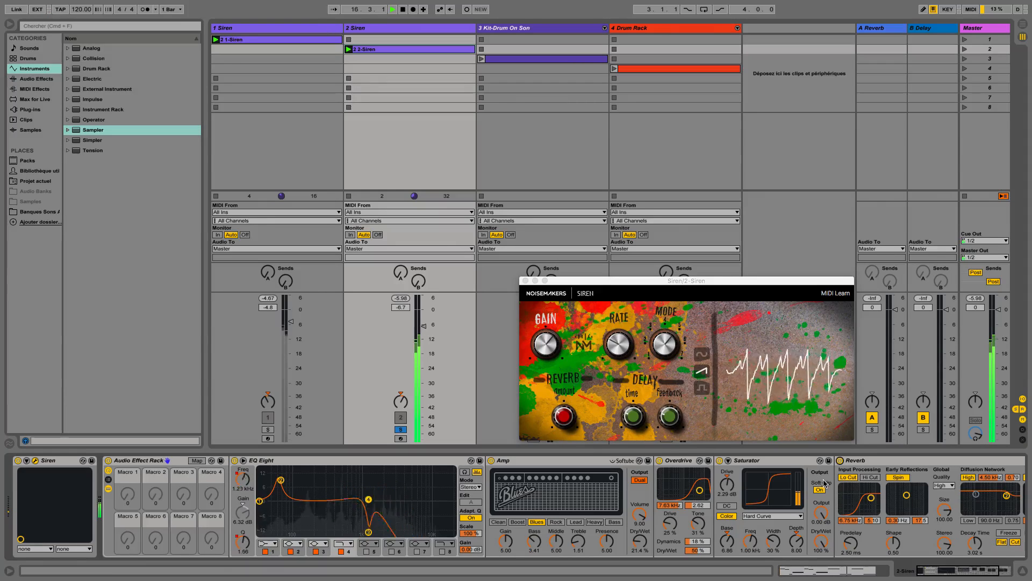
{"action": "left_click", "coordinate": [400, 430]}
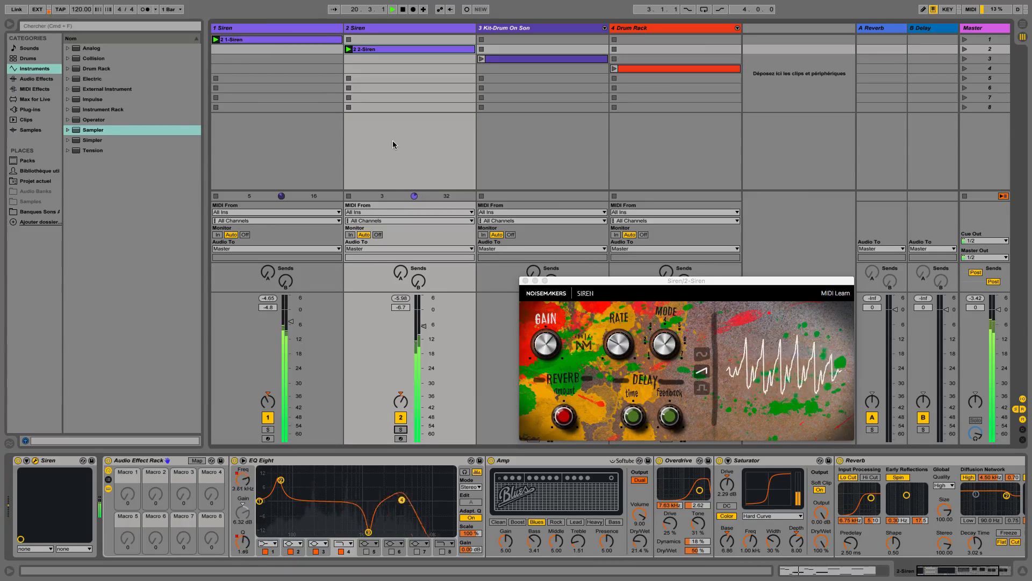
{"action": "left_click", "coordinate": [526, 281]}
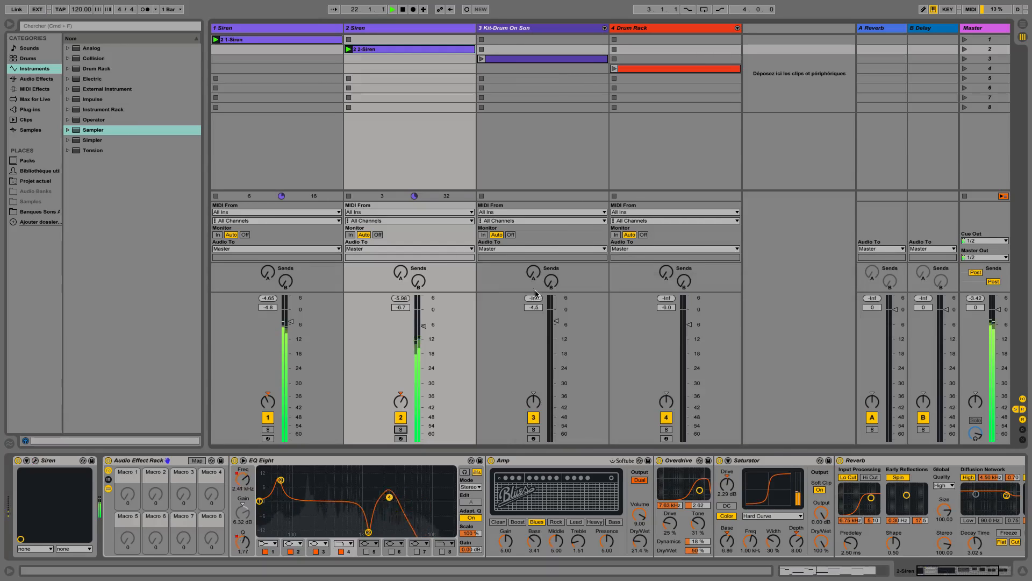
Step: Launch the clips on track 3 Kit-Drum On Son and track 4 Drum Rack alongside the playing Siren clips
{"action": "left_click", "coordinate": [481, 59]}
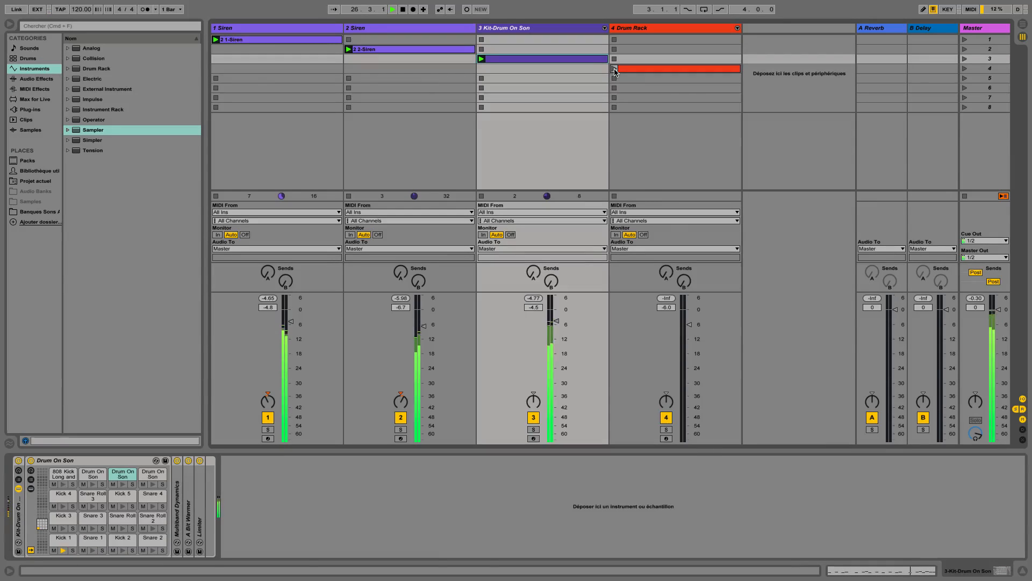
{"action": "left_click", "coordinate": [614, 69]}
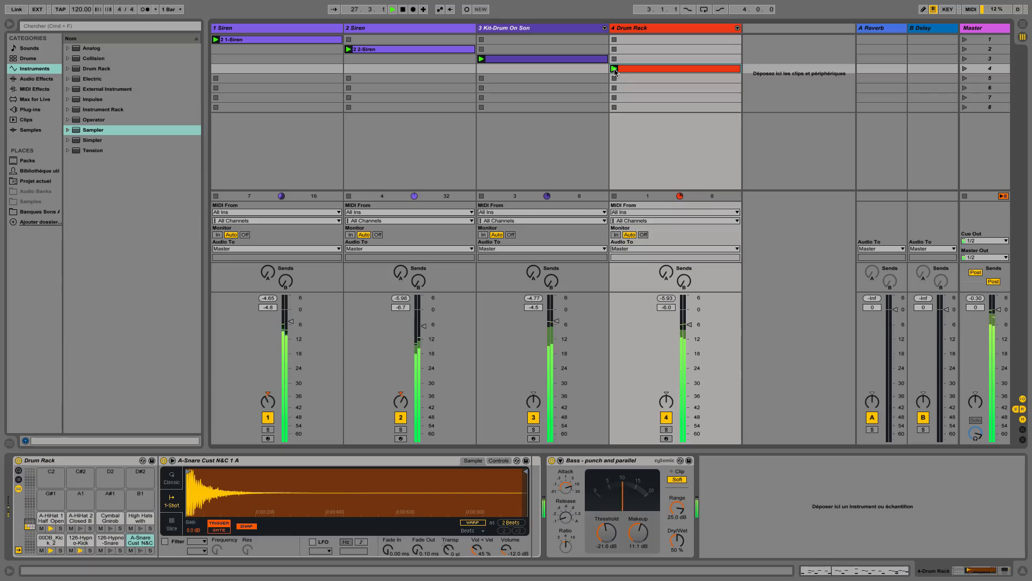
Step: Open the Siren plug-in windows of tracks 2 and 1, and place the 1-Siren window directly above the 2-Siren window
{"action": "left_click", "coordinate": [430, 30]}
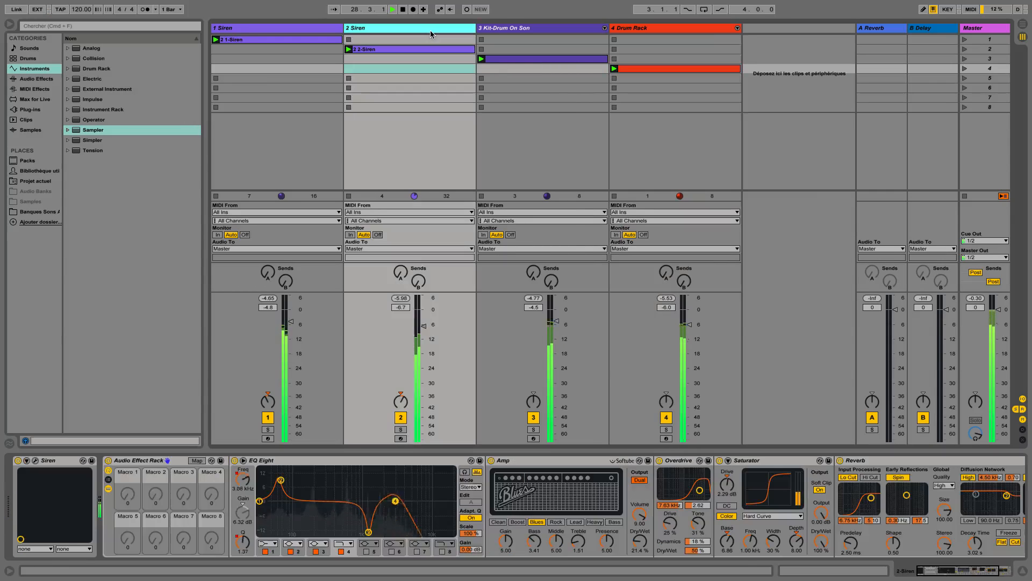
{"action": "left_click", "coordinate": [35, 460]}
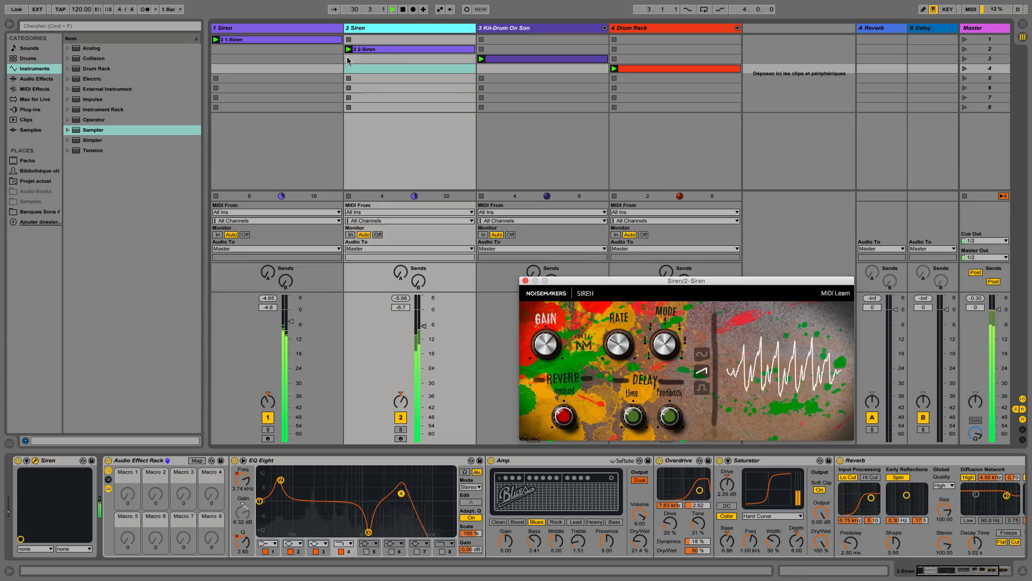
{"action": "left_click", "coordinate": [323, 34]}
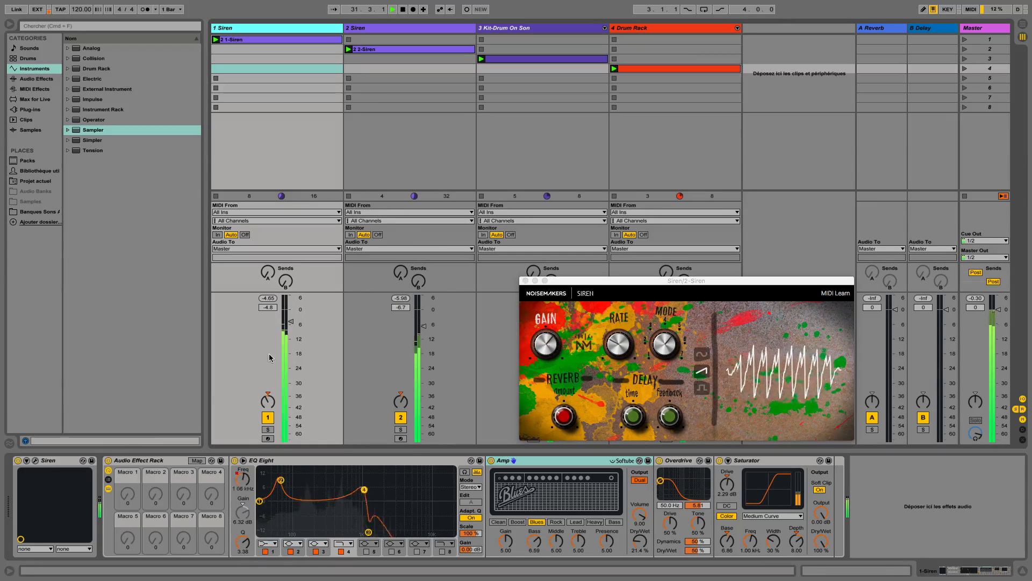
{"action": "left_click", "coordinate": [35, 460]}
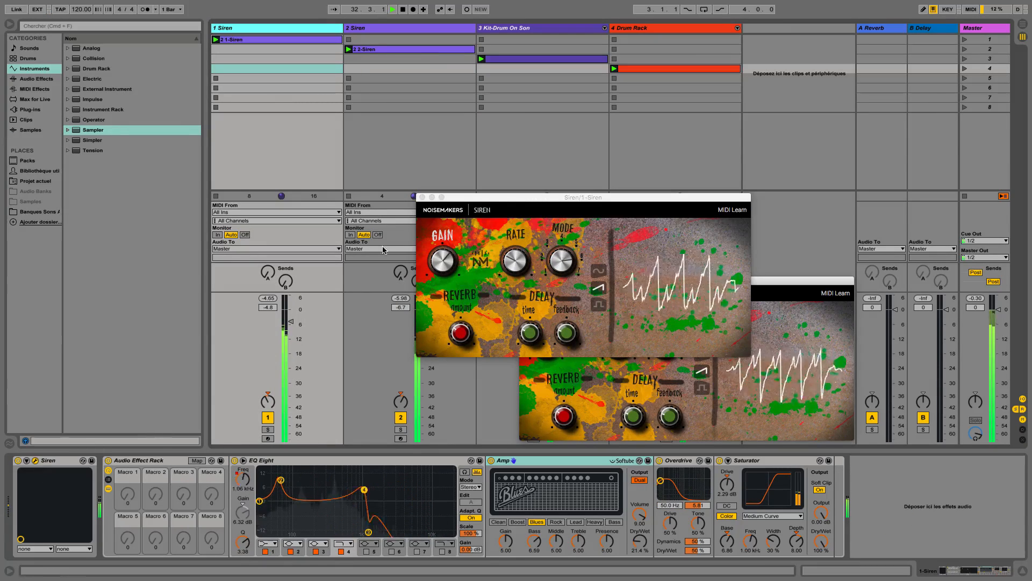
{"action": "left_click_drag", "start_coordinate": [492, 203], "coordinate": [596, 111]}
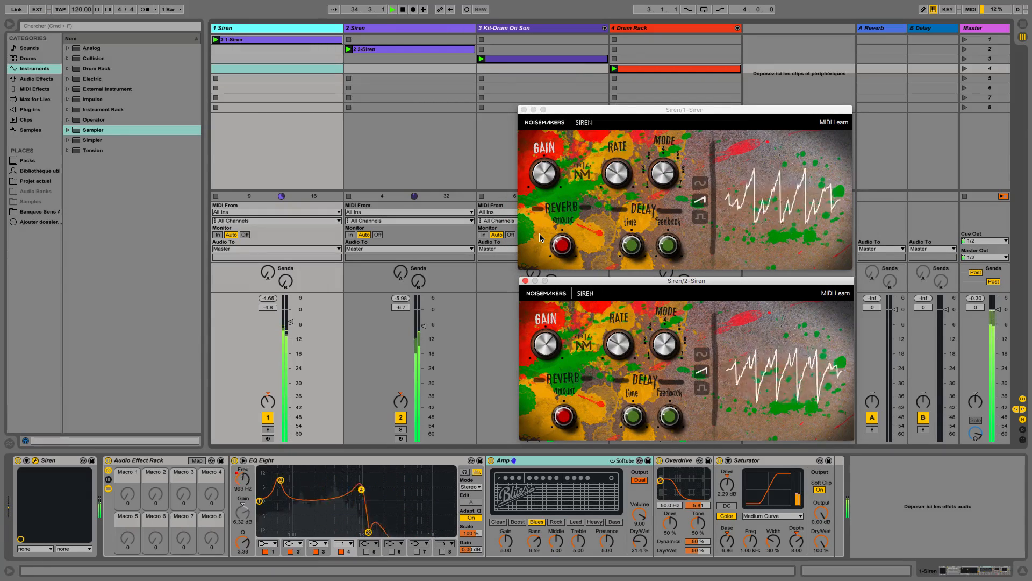